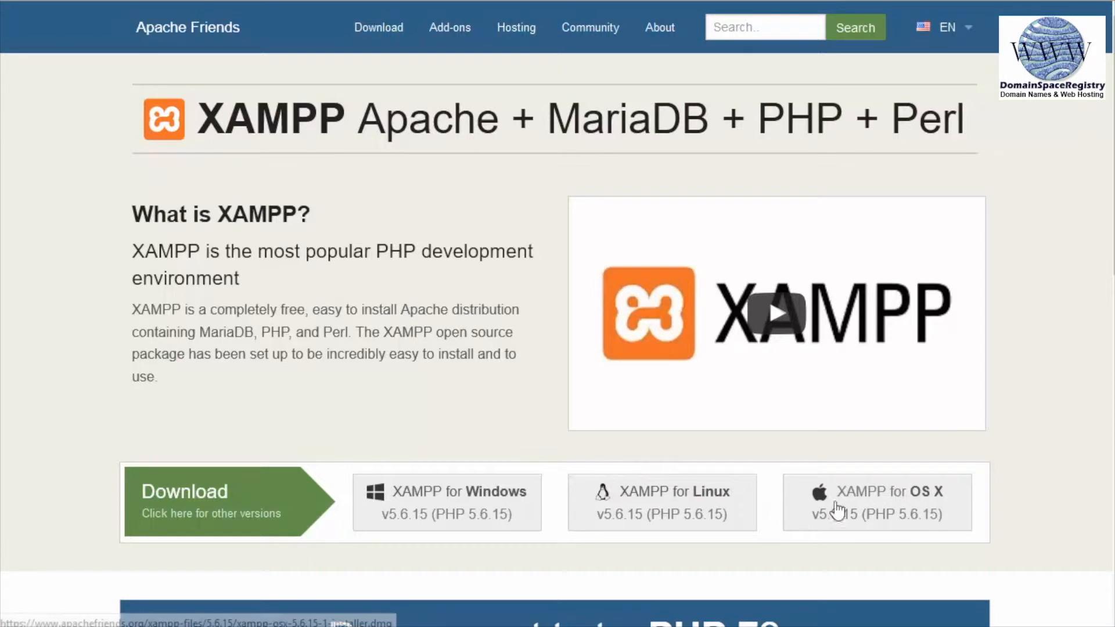
Download the XAMPP for Windows v5.6.15 installer and save the file
click(490, 503)
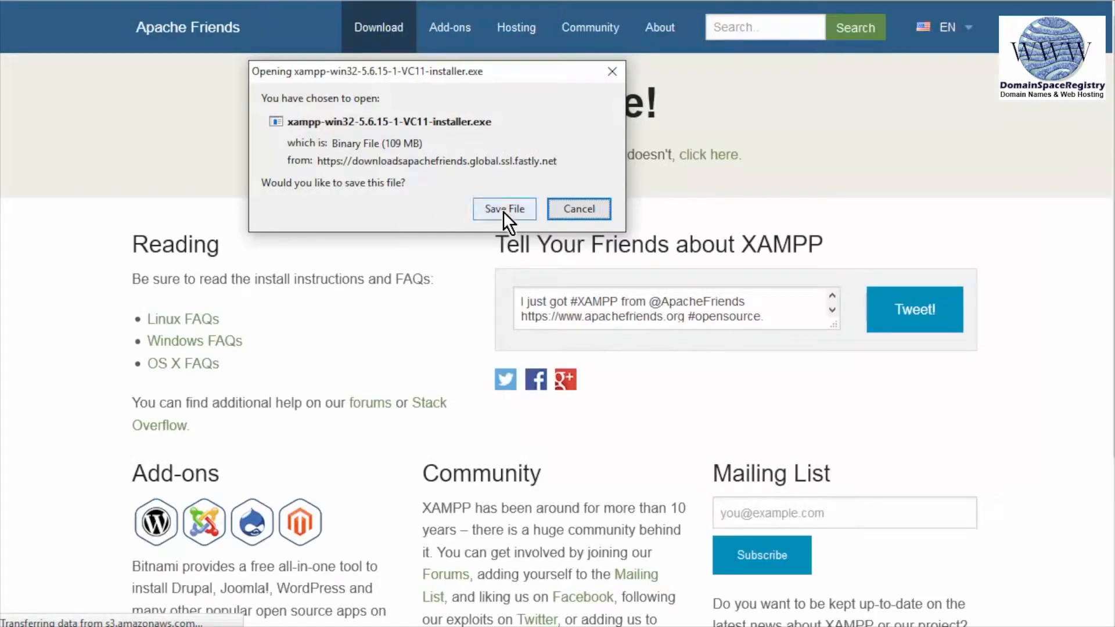
click(503, 210)
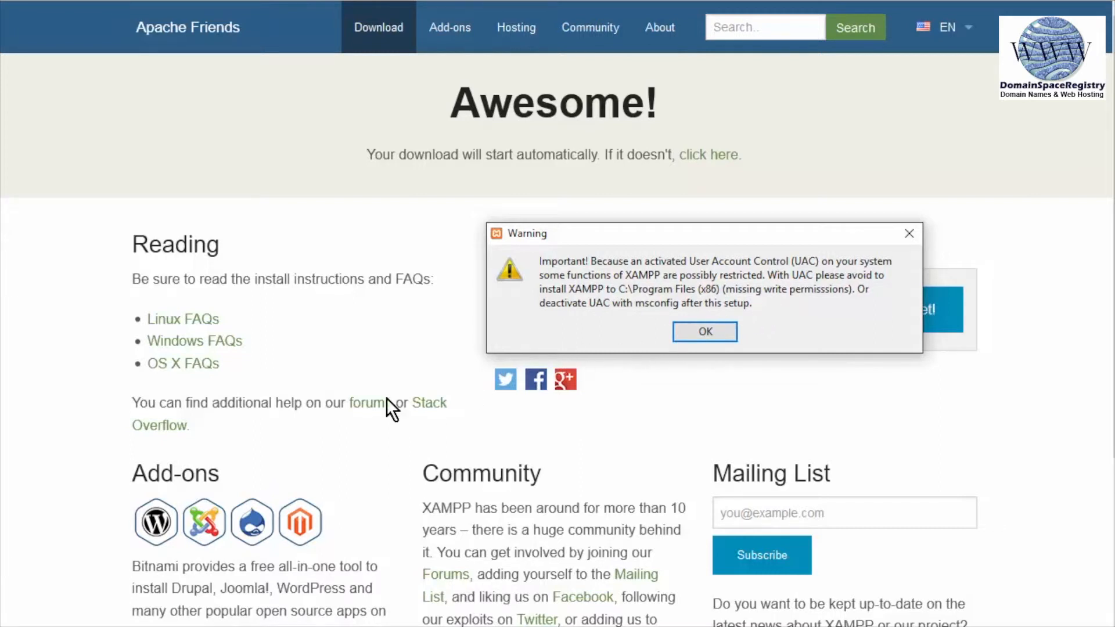
Accept the UAC warning and install XAMPP with all components selected into the folder C:\xampp
click(712, 338)
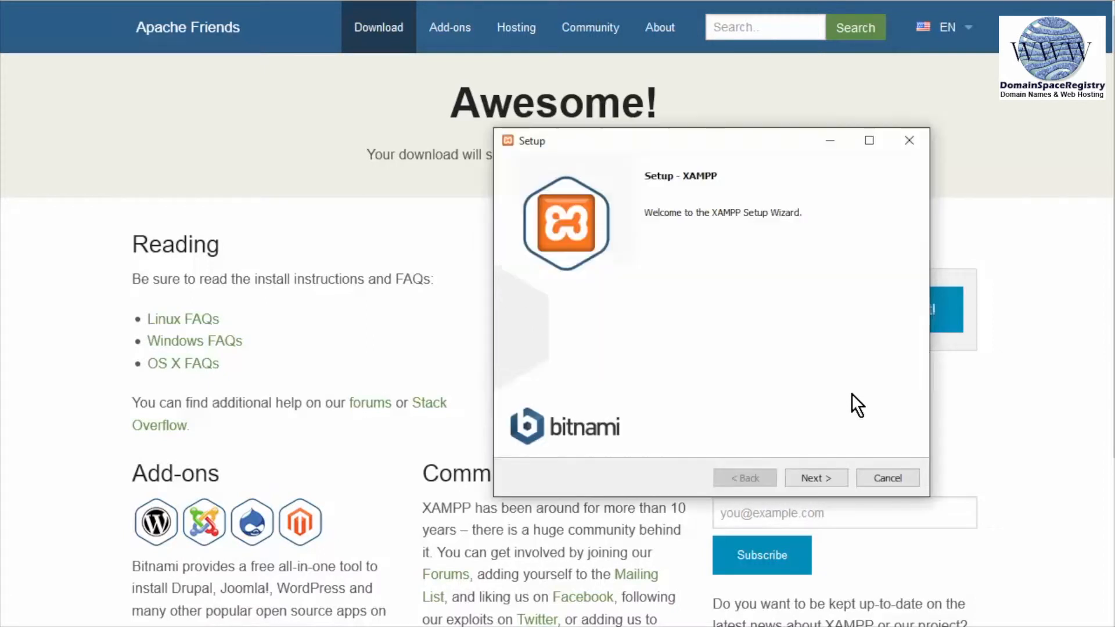
click(829, 478)
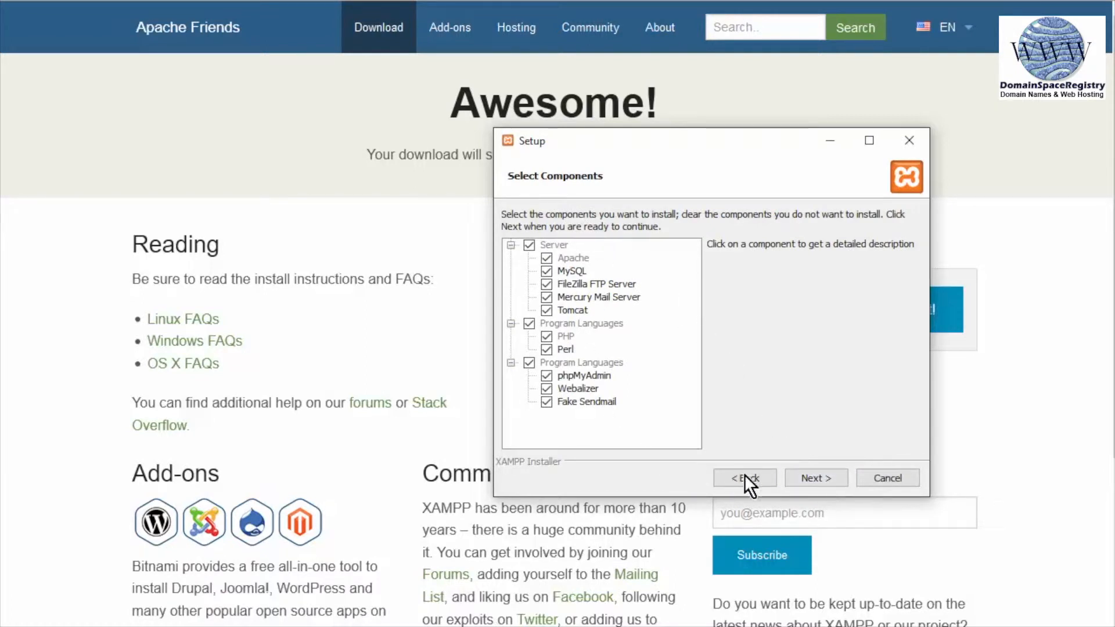
click(817, 476)
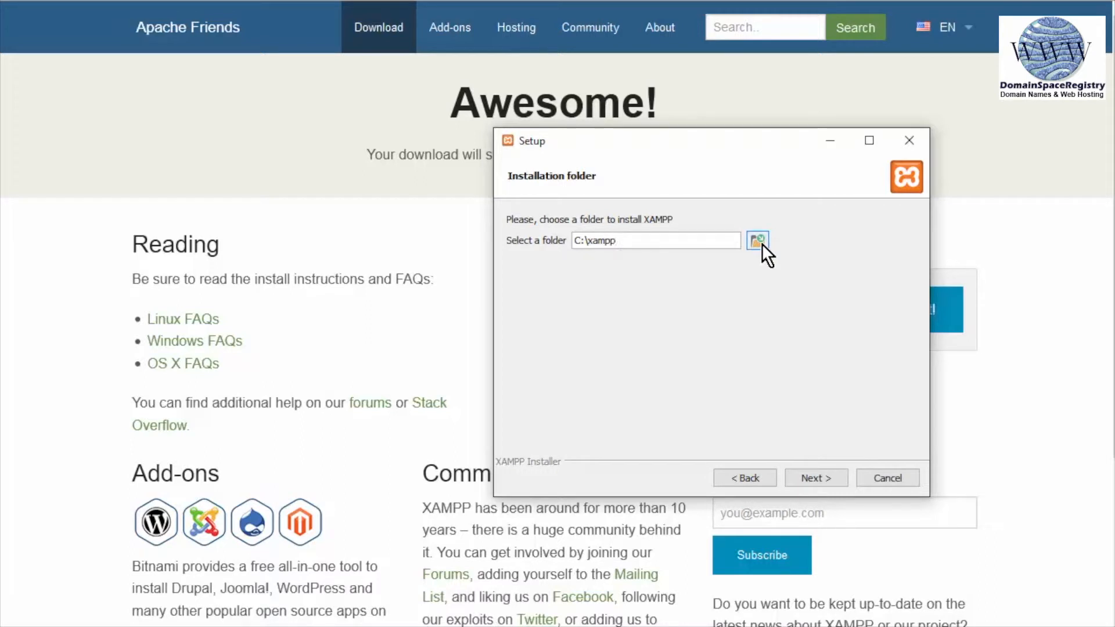
click(806, 475)
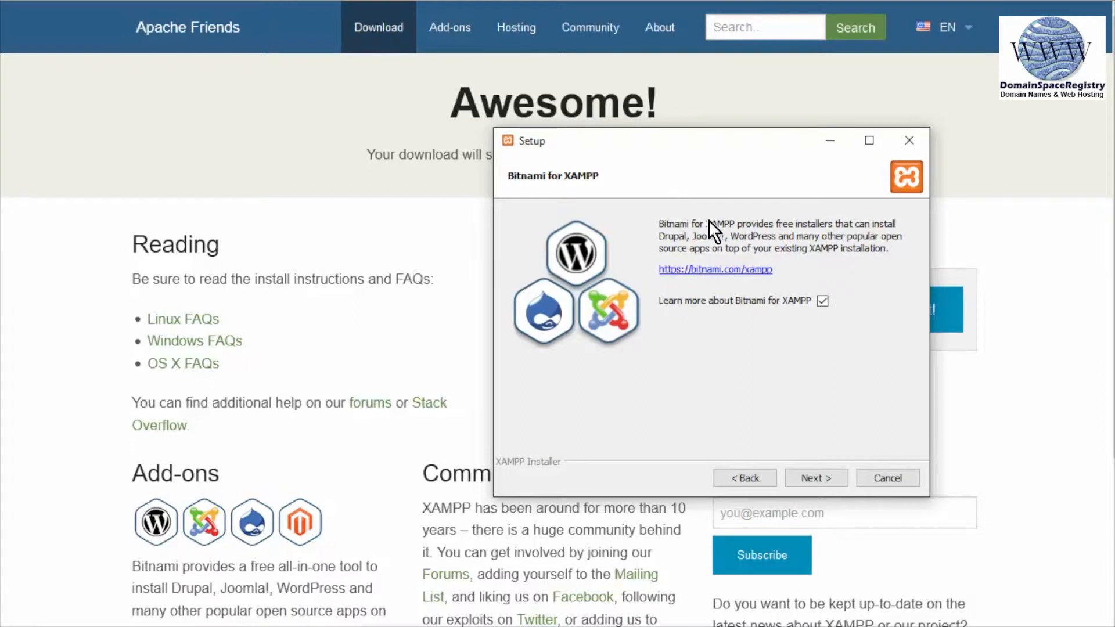
click(825, 479)
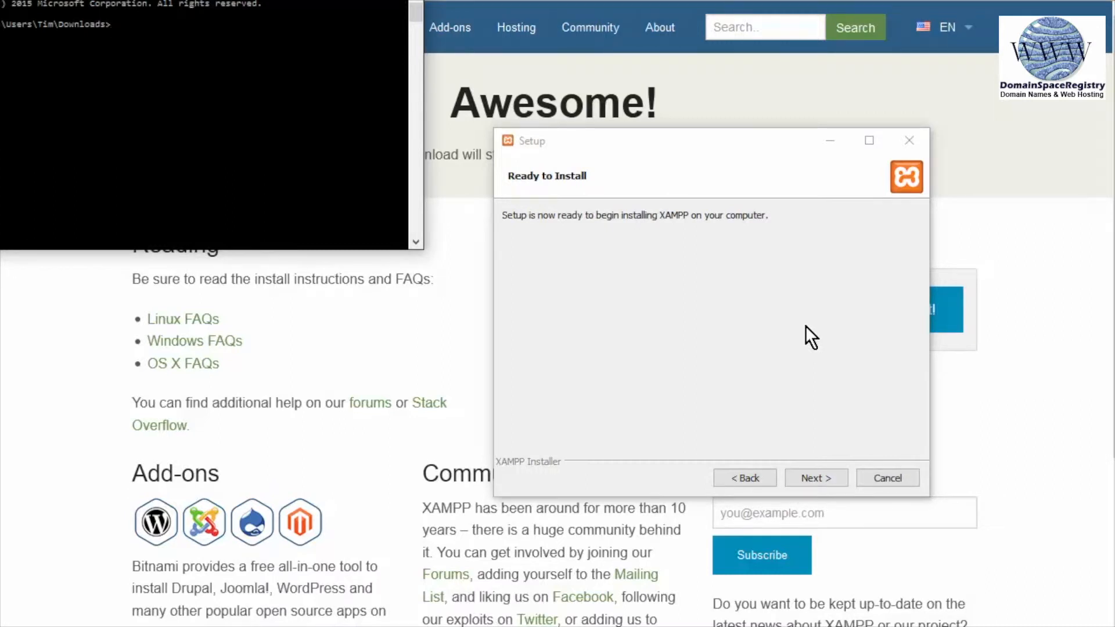
click(813, 476)
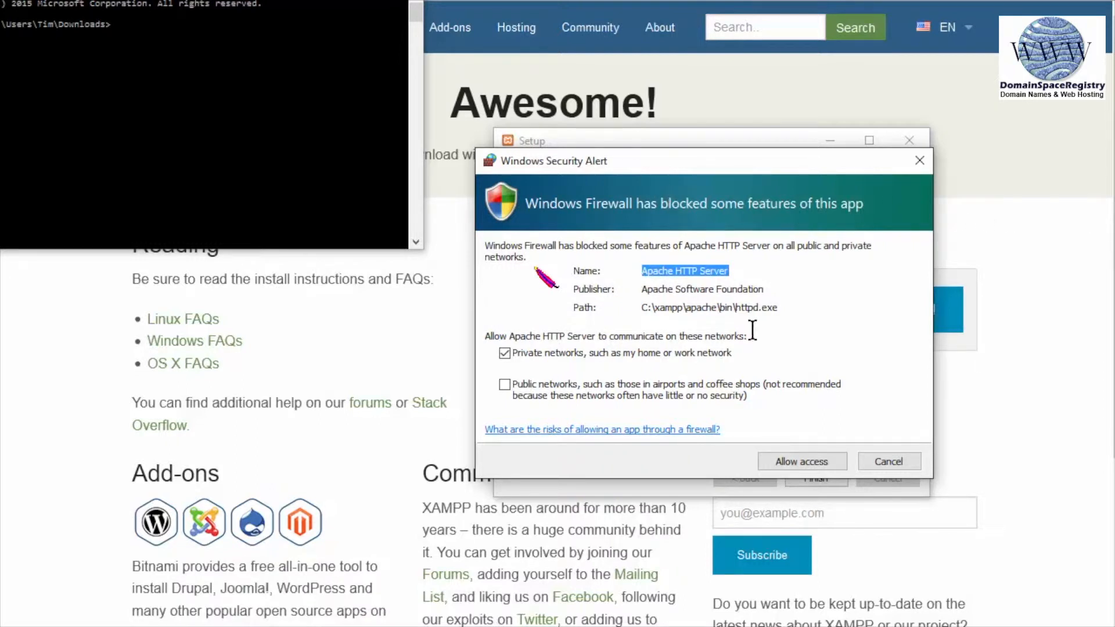
Allow Apache HTTP Server through the firewall on private networks and finish the setup with the Control Panel set to start
click(786, 463)
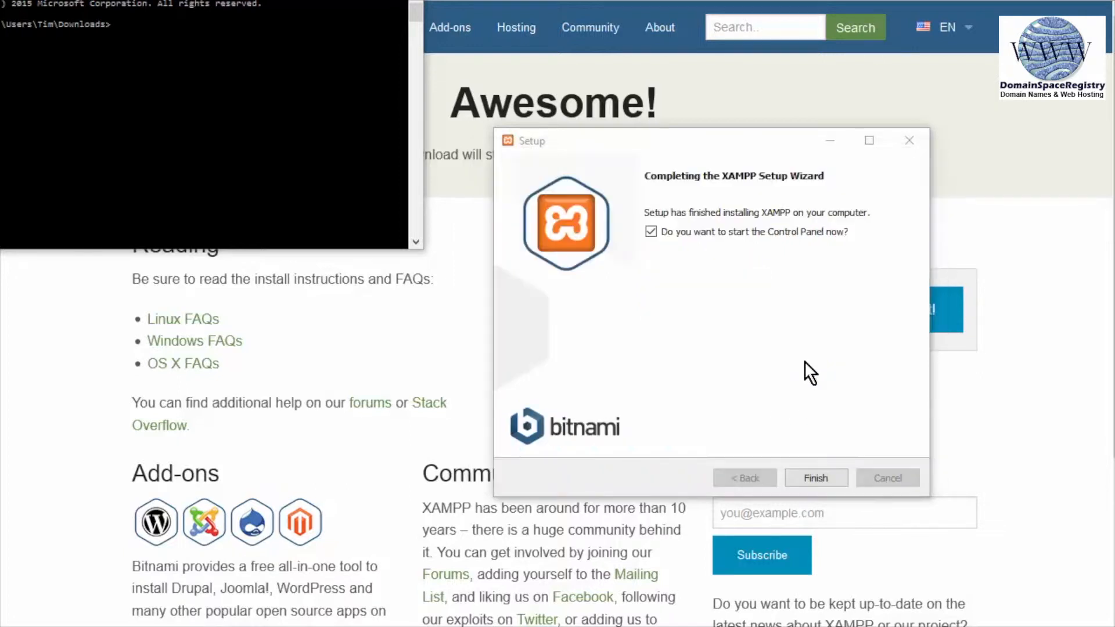
click(828, 478)
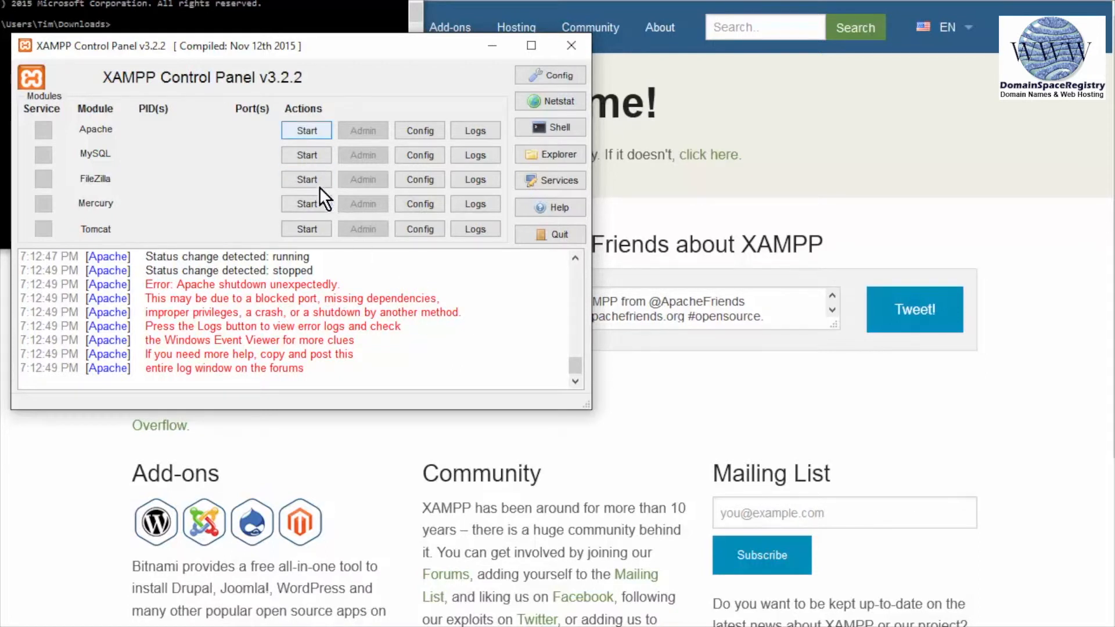
Try to start the Apache module, and close the XAMPP Control Panel and the command prompt window
click(314, 130)
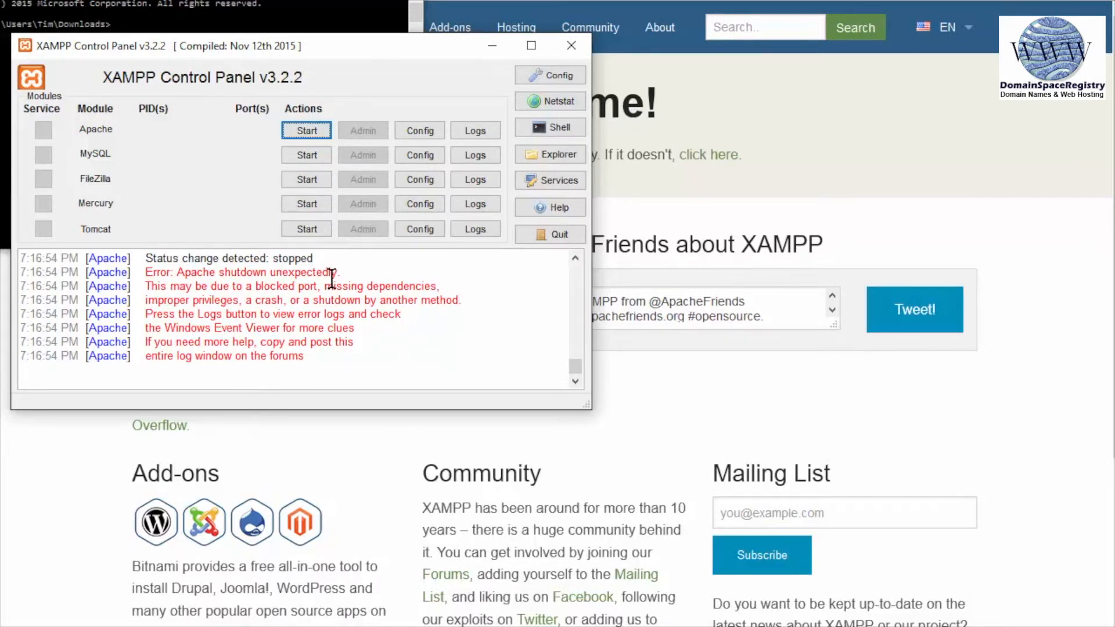
click(576, 44)
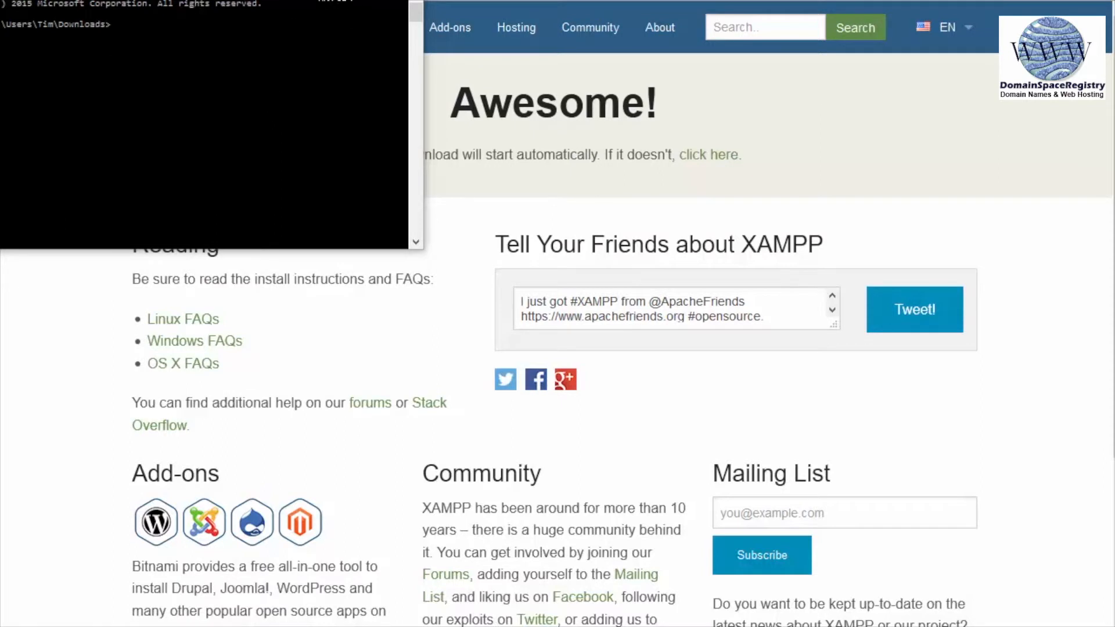
drag(290, 0, 295, 109)
click(406, 111)
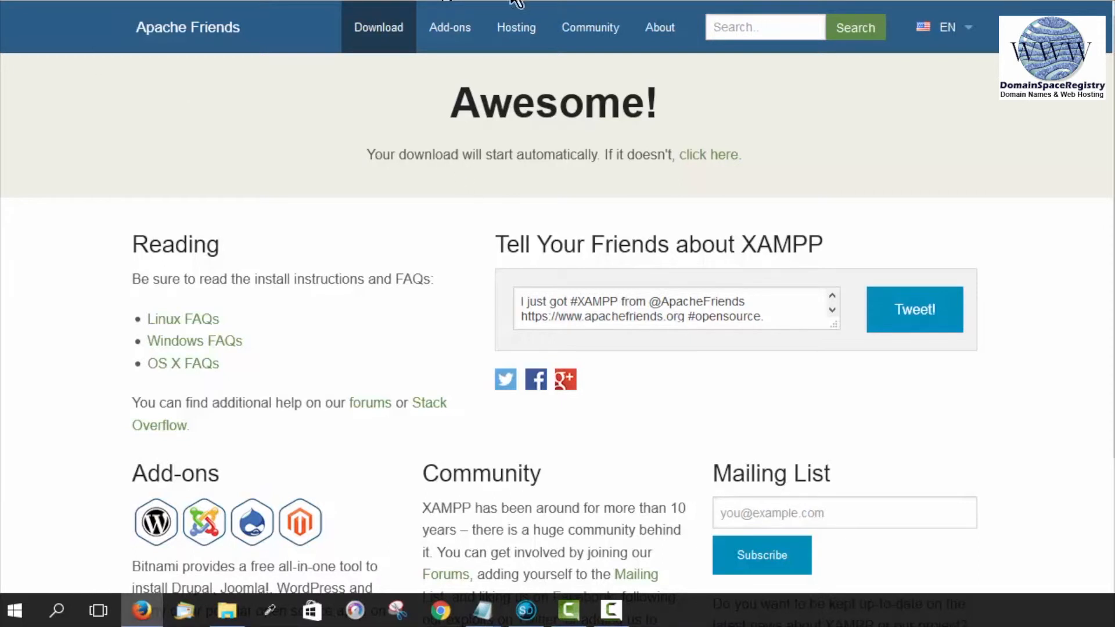
Run the XAMPP Control Panel as administrator and start its MySQL module
click(15, 600)
click(32, 576)
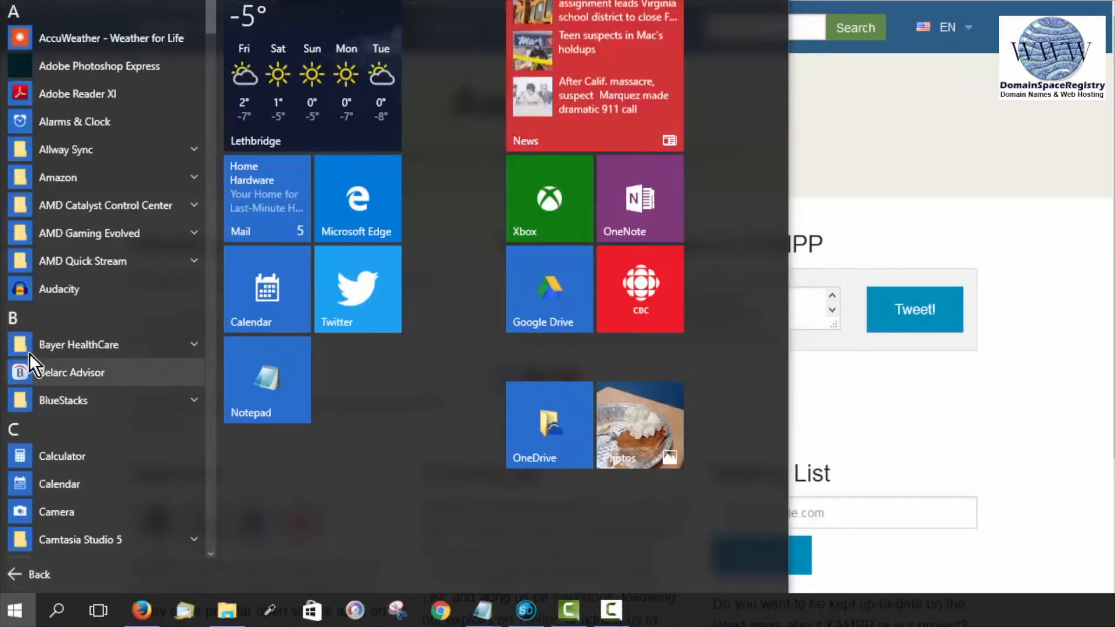
click(15, 431)
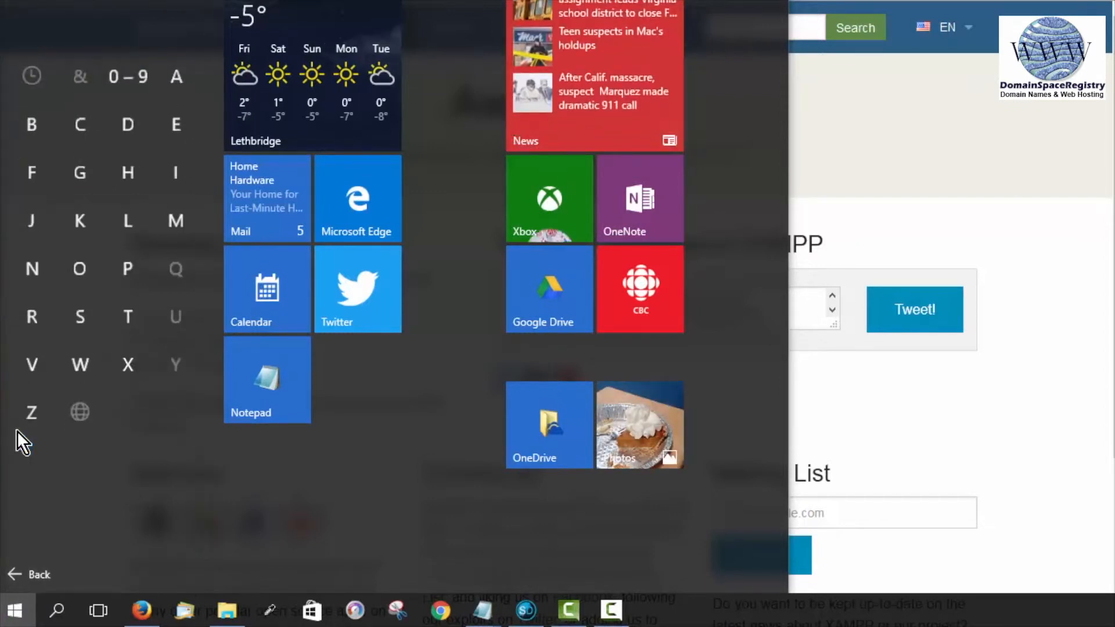
click(127, 357)
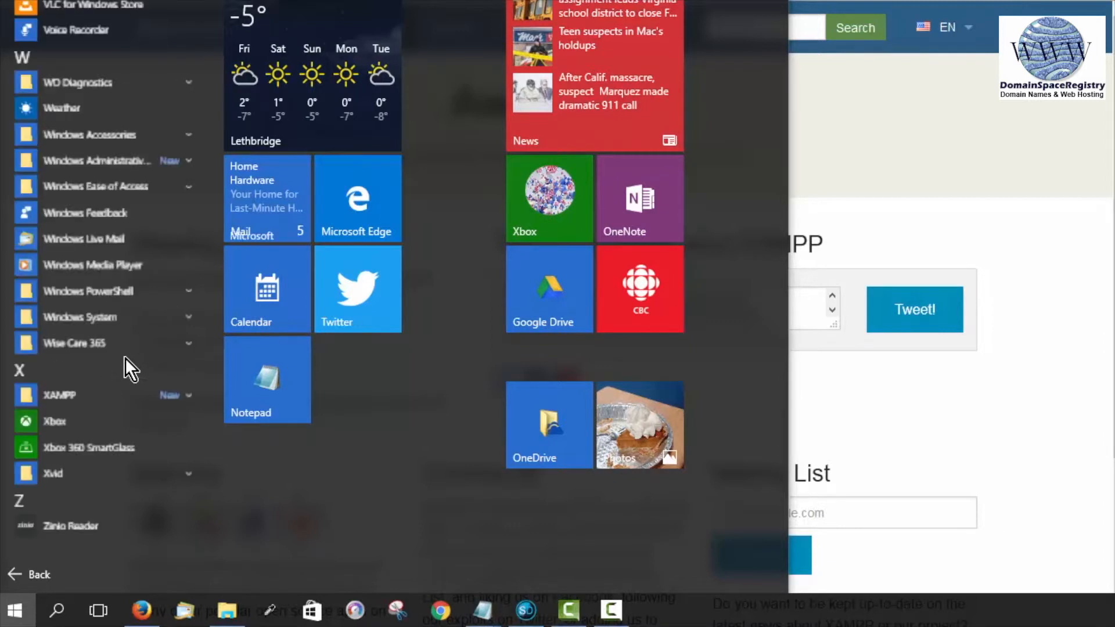
click(156, 409)
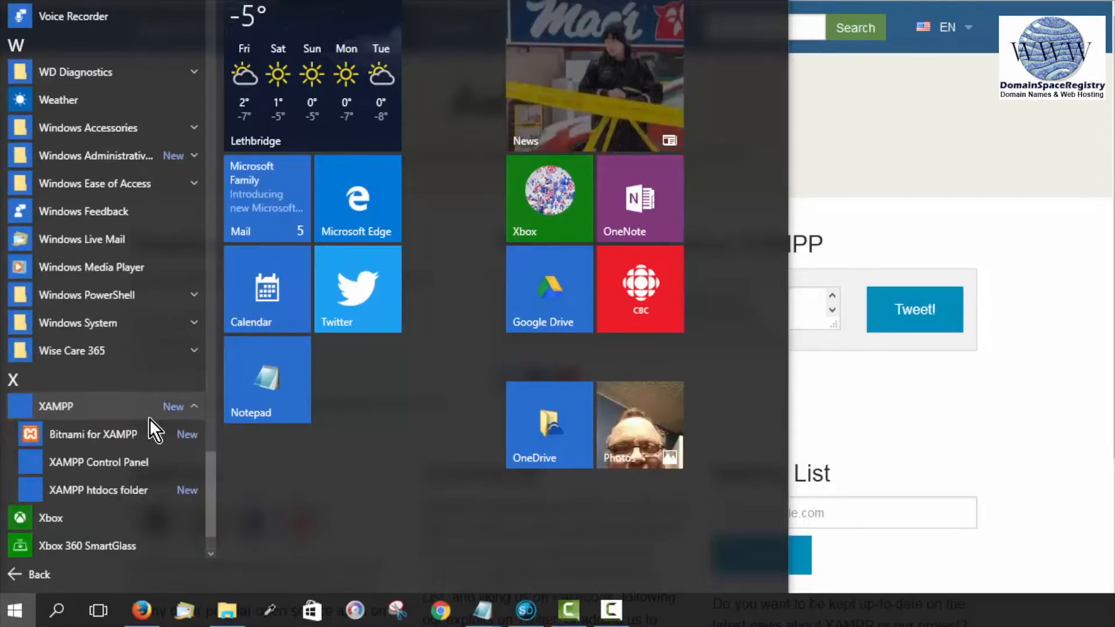
right_click(142, 462)
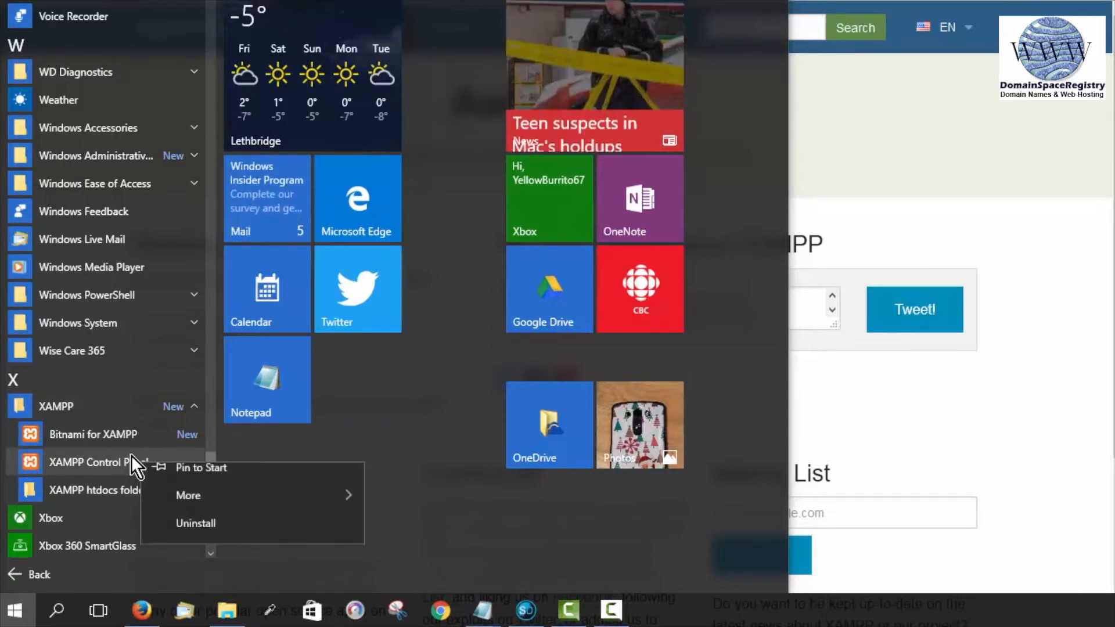
mouse_move(255, 510)
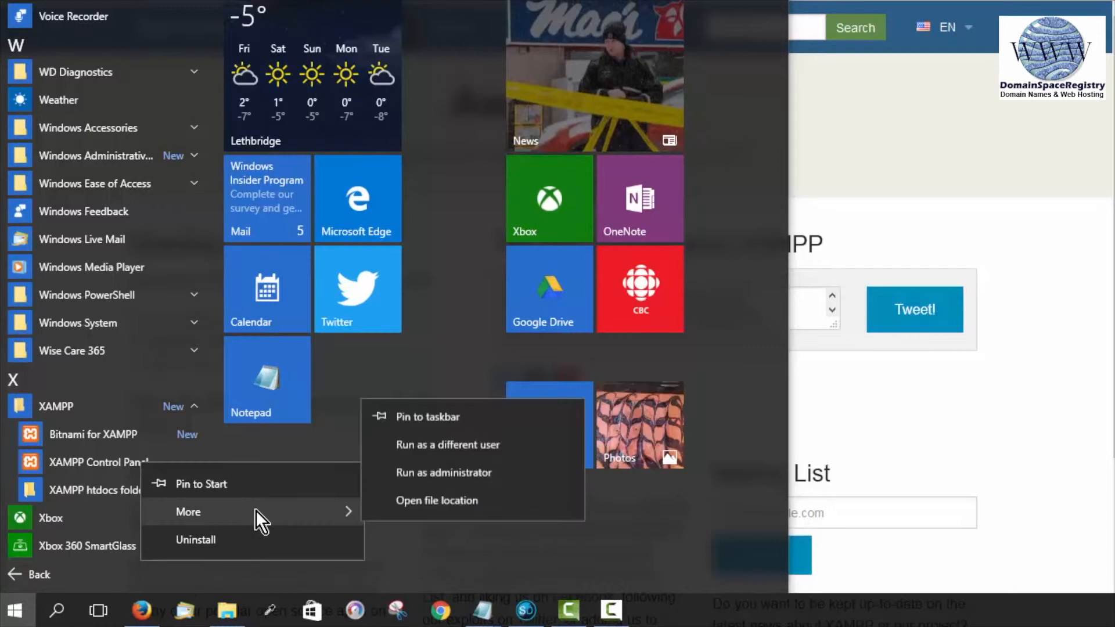
click(475, 473)
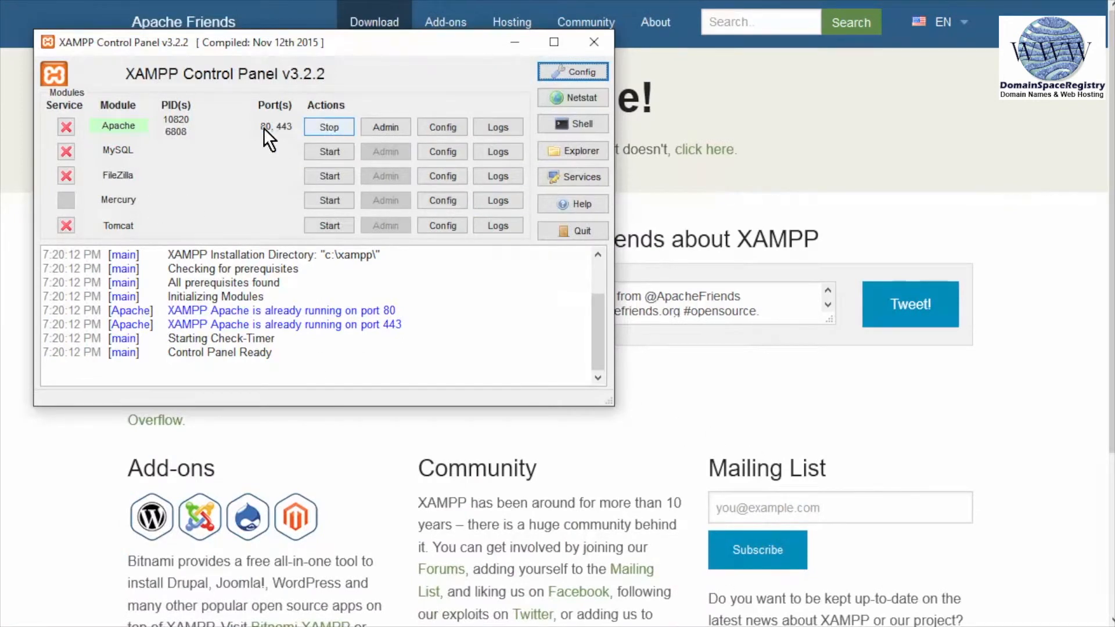
click(326, 151)
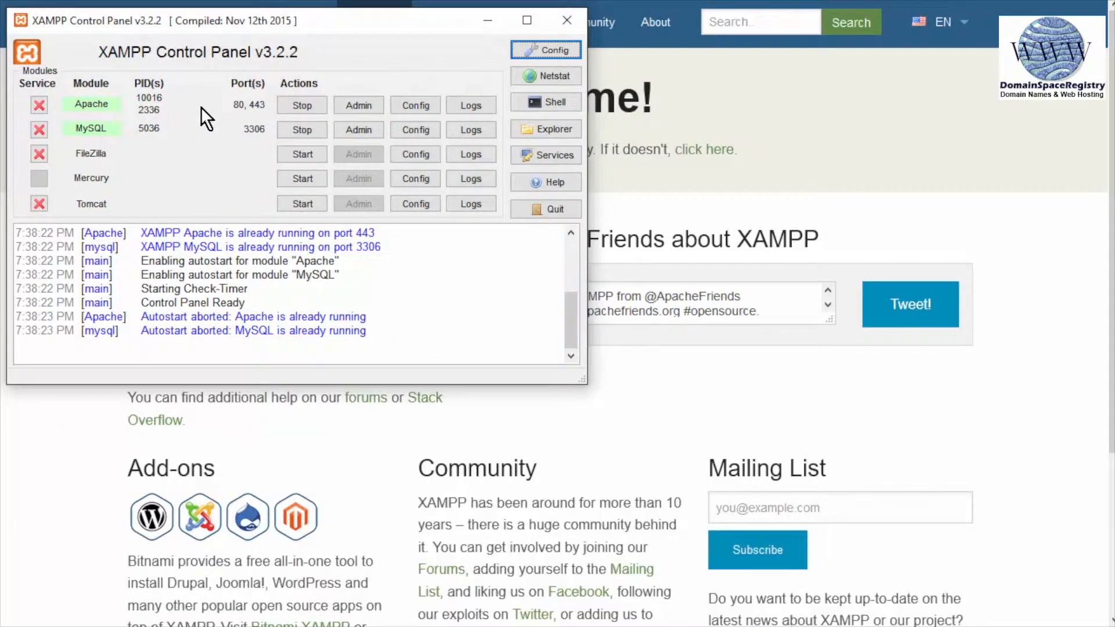
Enable autostart of the Apache and MySQL modules in the Control Panel configuration
click(534, 47)
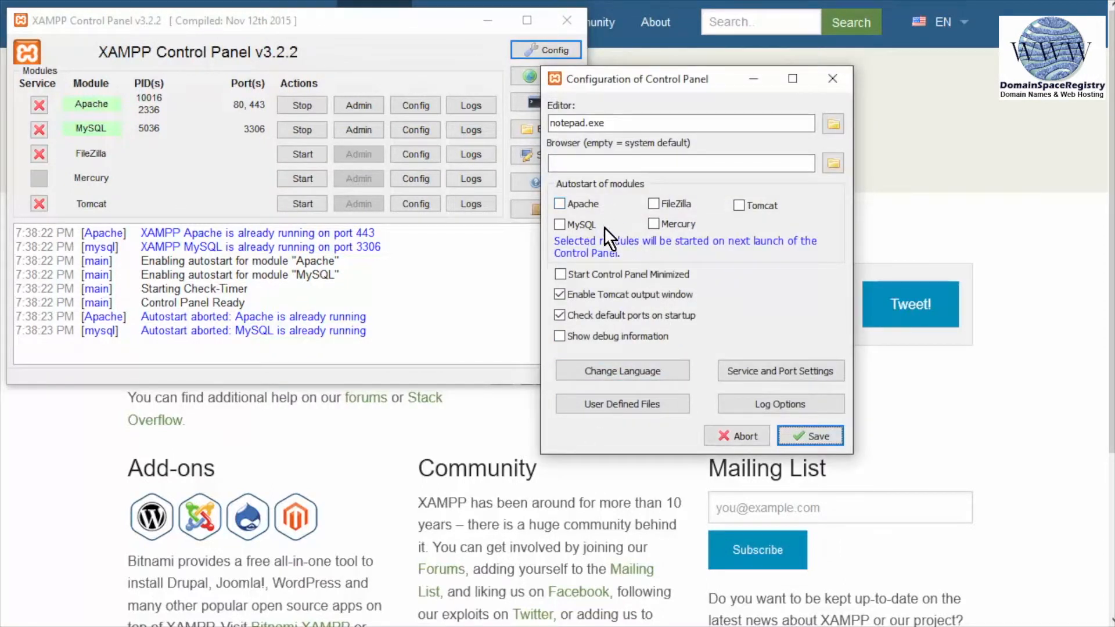
click(560, 200)
click(561, 224)
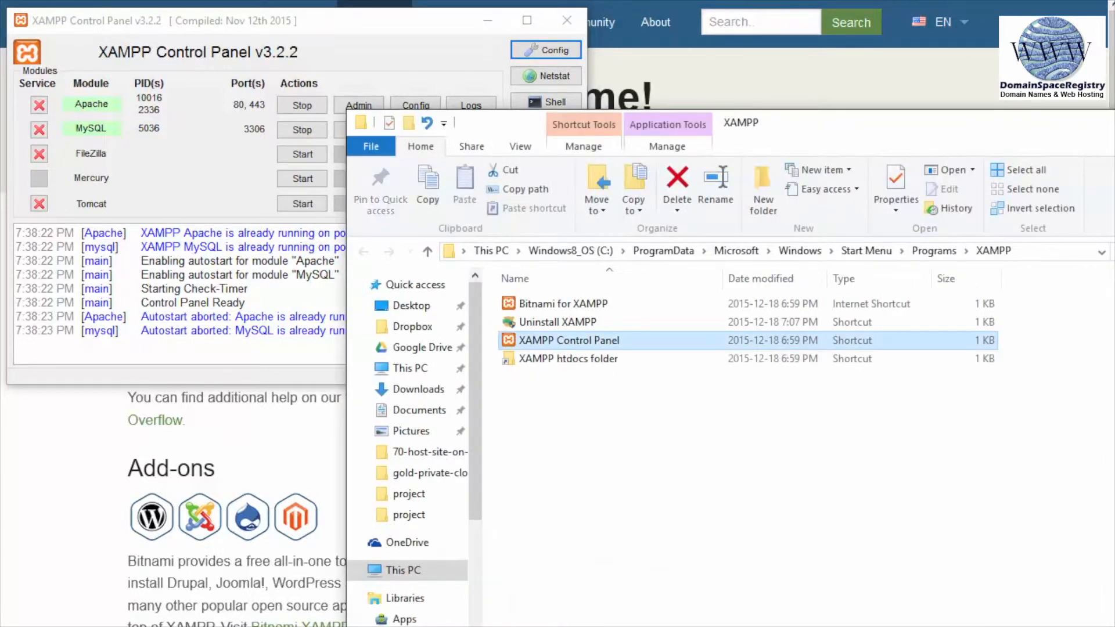
Set the XAMPP Control Panel shortcut to run as administrator in its advanced properties
right_click(579, 341)
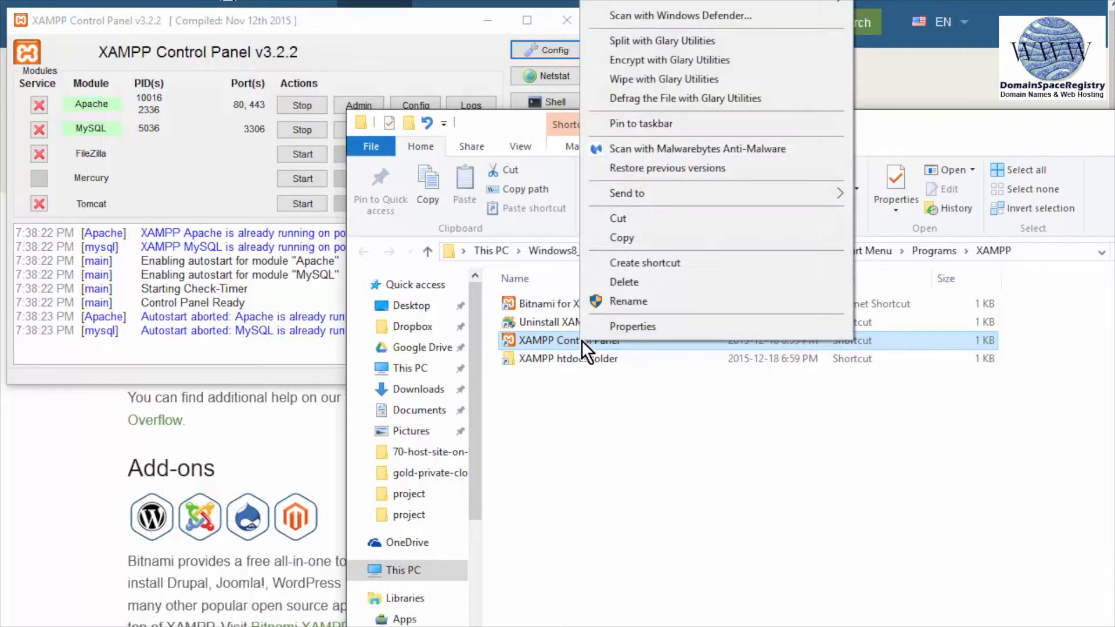
click(609, 325)
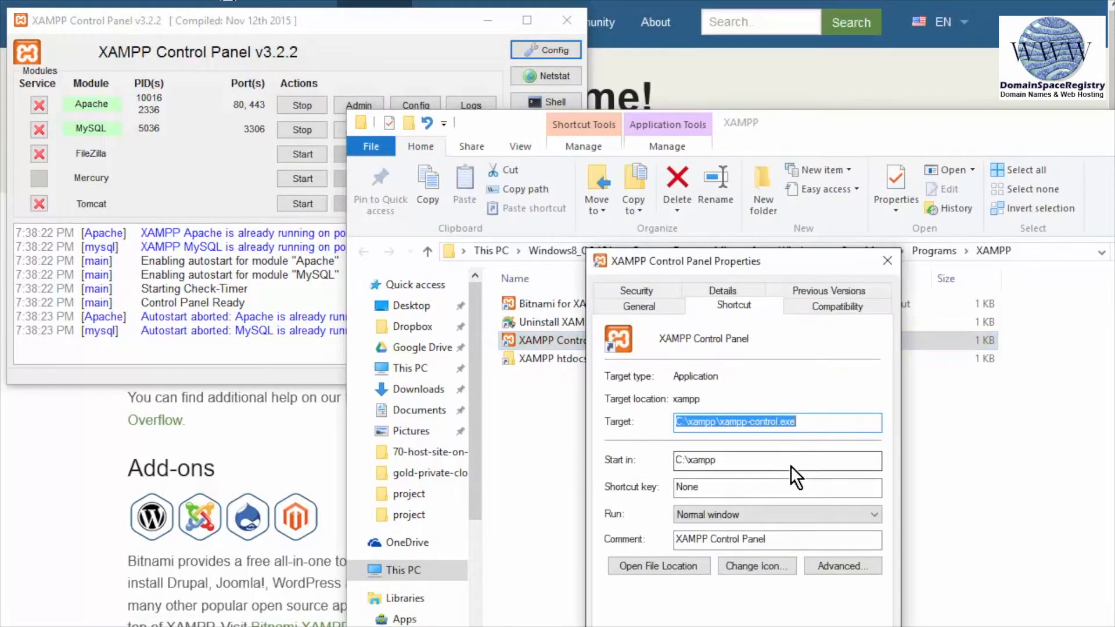
click(829, 571)
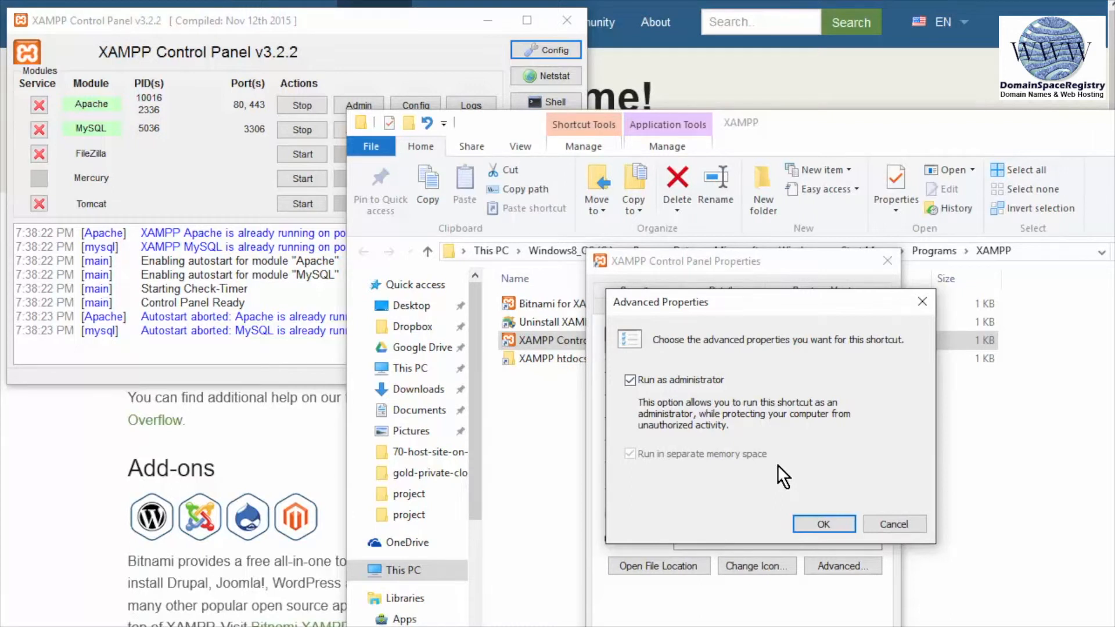
click(814, 515)
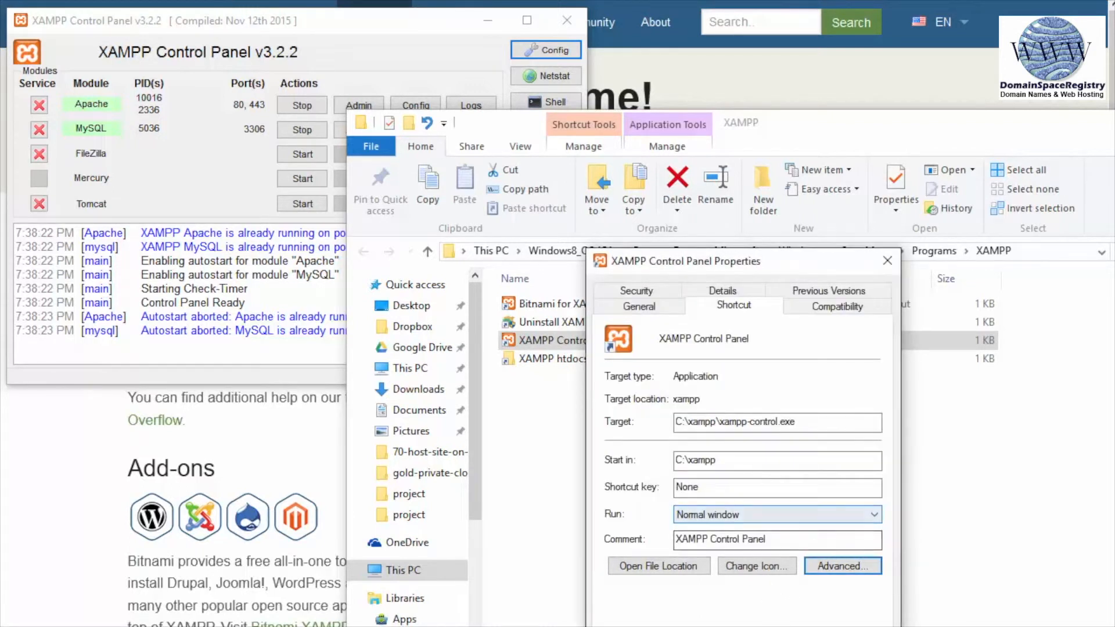
click(780, 515)
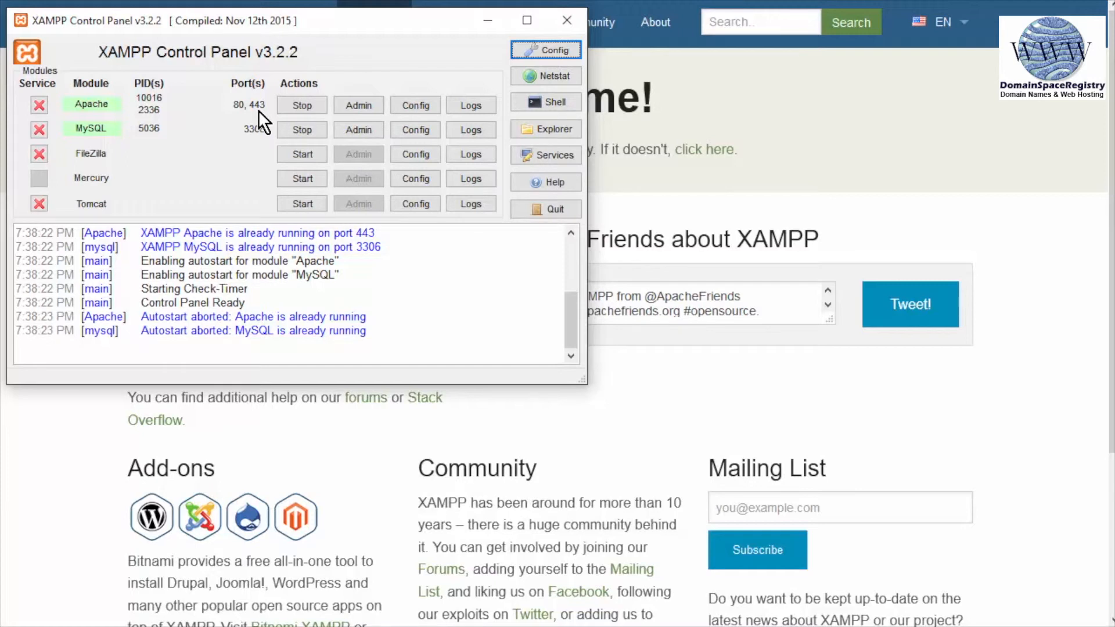
Open Apache's httpd.conf configuration file and search it for "80"
click(397, 107)
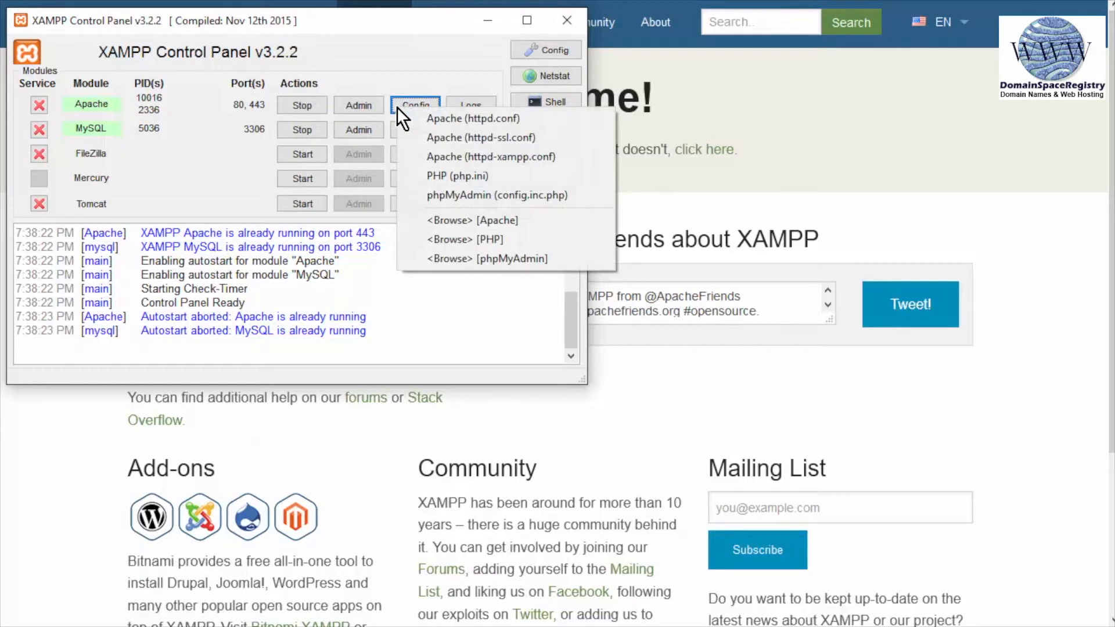
click(544, 121)
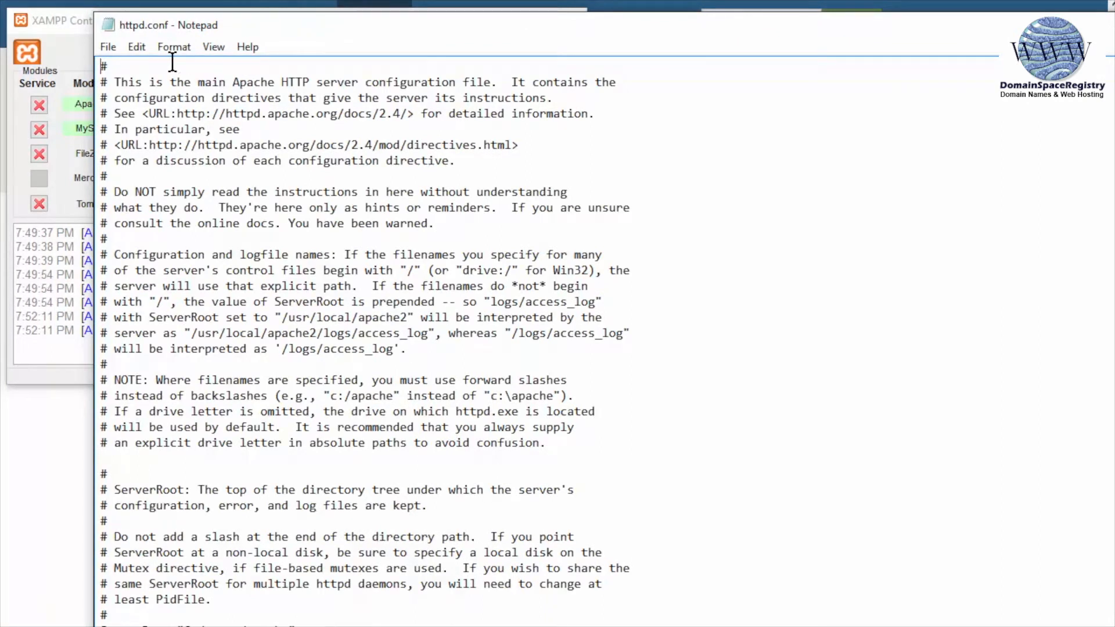
click(137, 46)
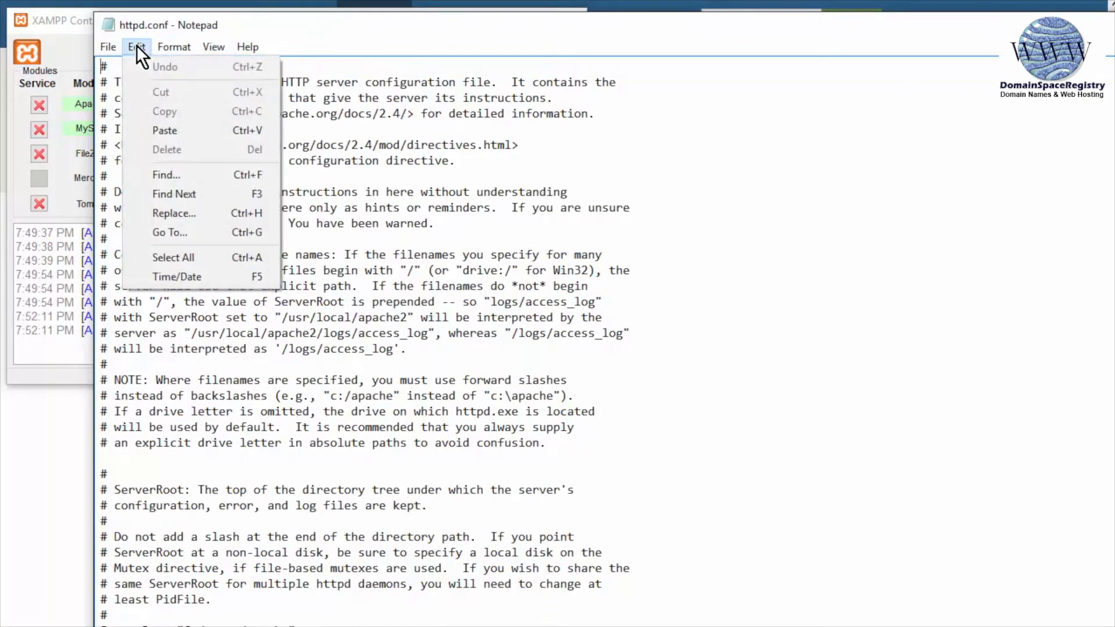
click(179, 174)
text(80)
key(Return)
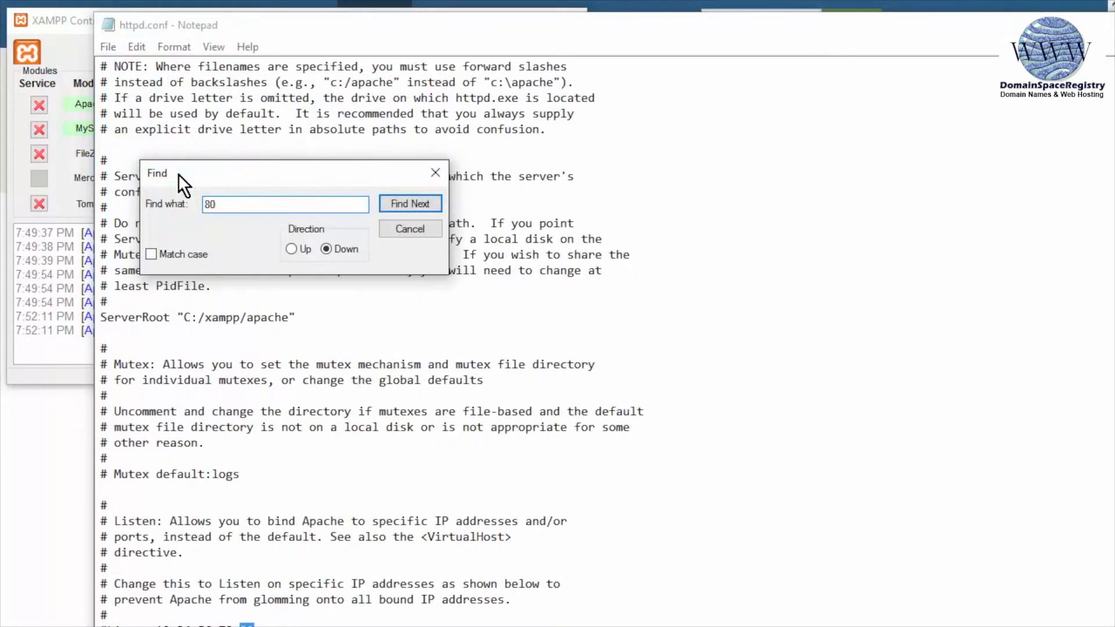
scroll(268, 477, down, 1)
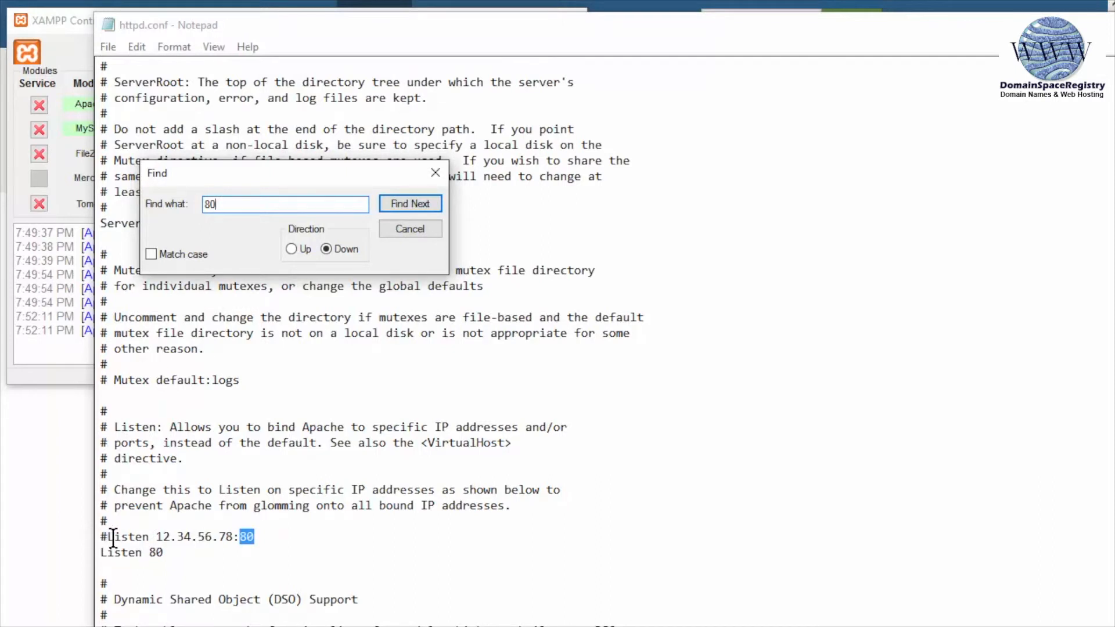
Change the Listen port to 81 in httpd.conf, then close the file with its changes saved
click(182, 553)
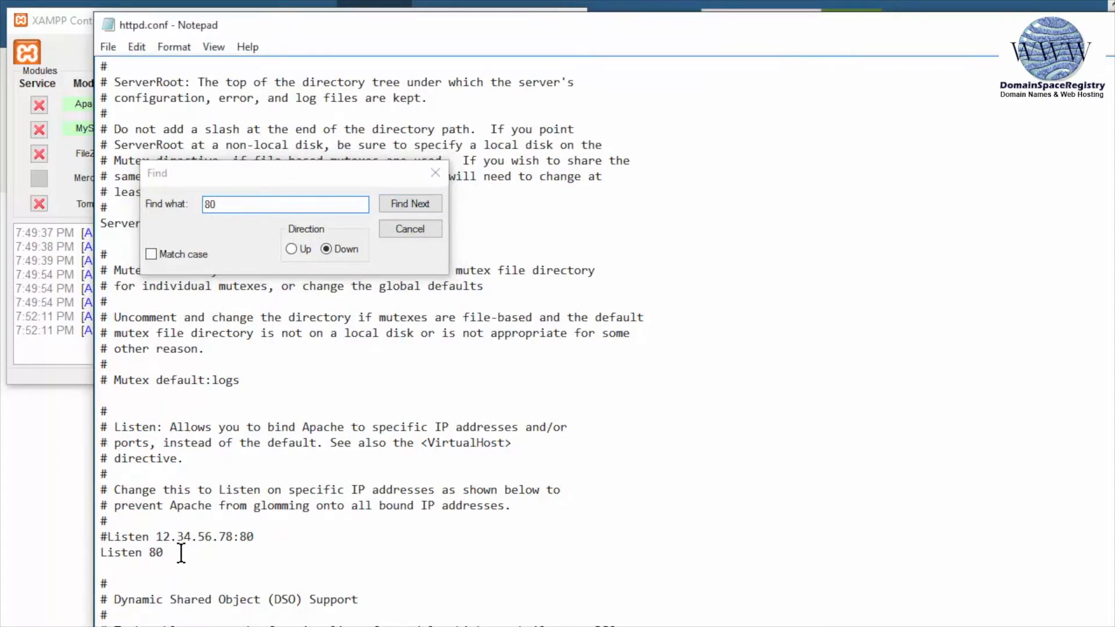
key(BackSpace)
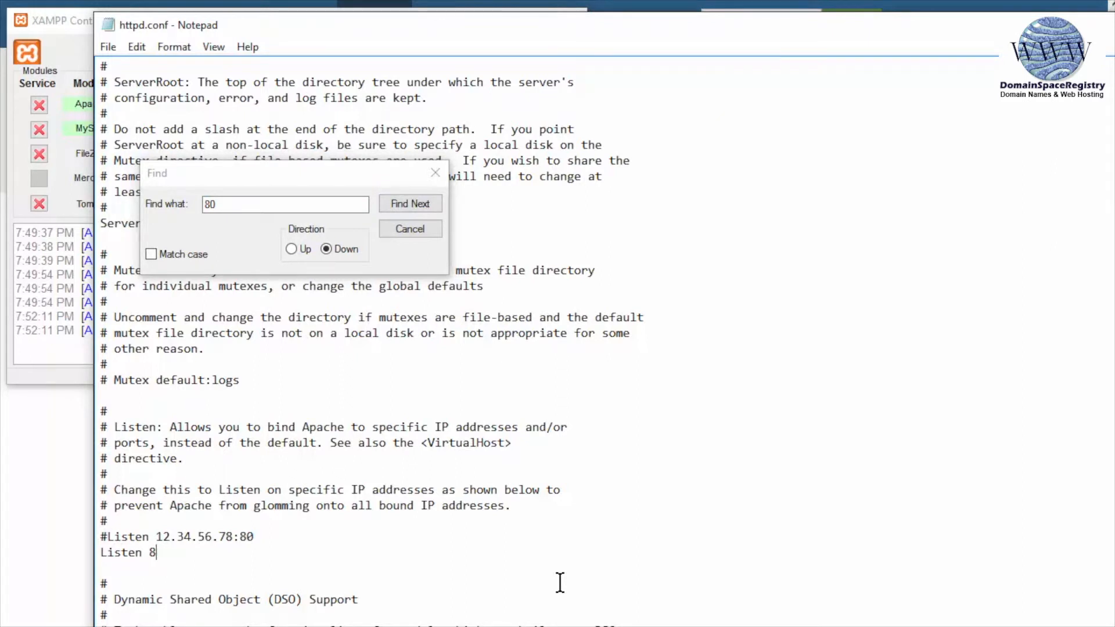
text(1)
click(1114, 25)
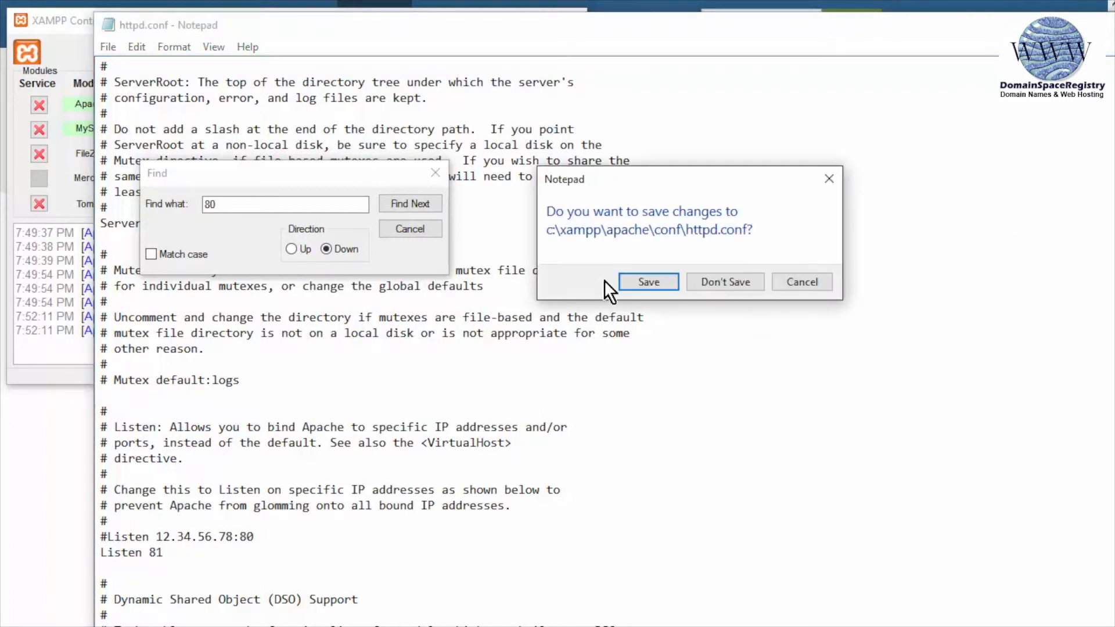
click(647, 281)
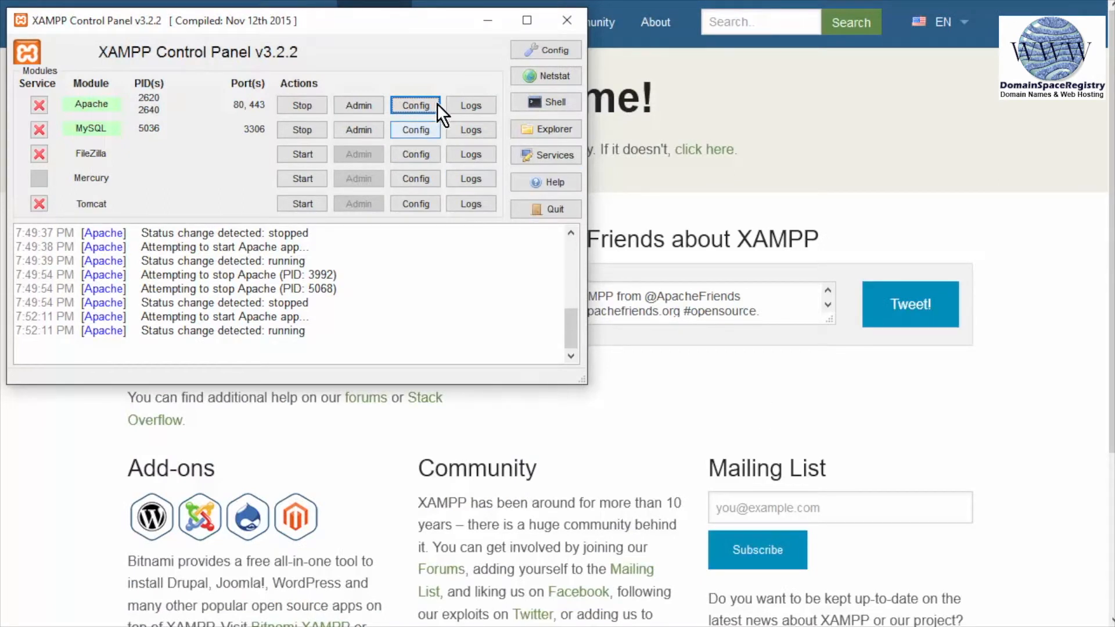
Reopen Apache's httpd.conf configuration file and search it for "80" again
click(417, 101)
click(448, 119)
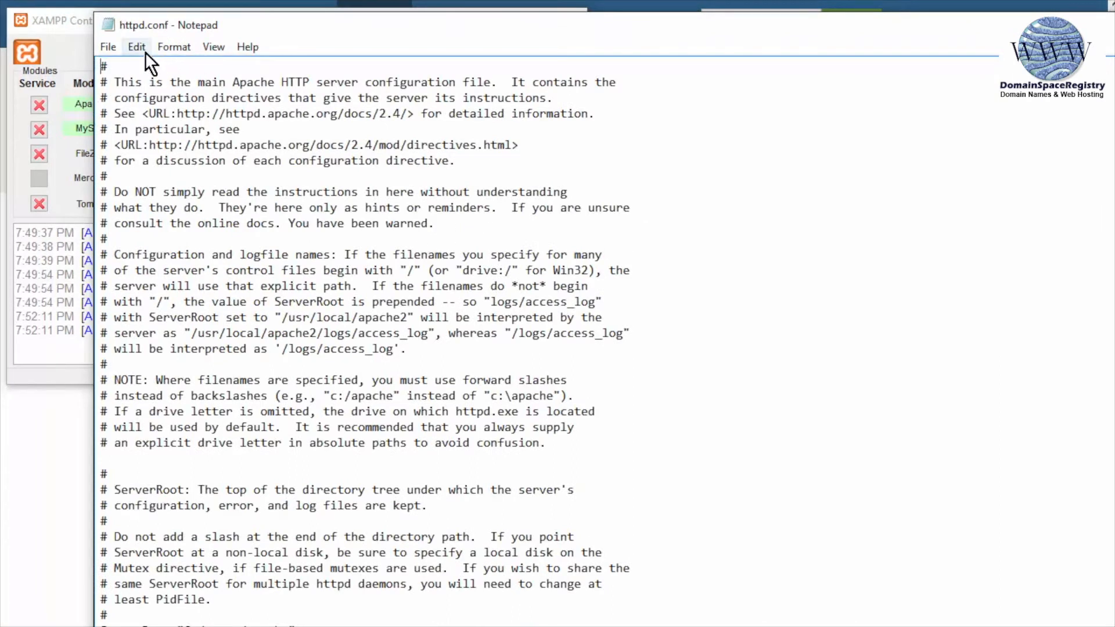
click(143, 47)
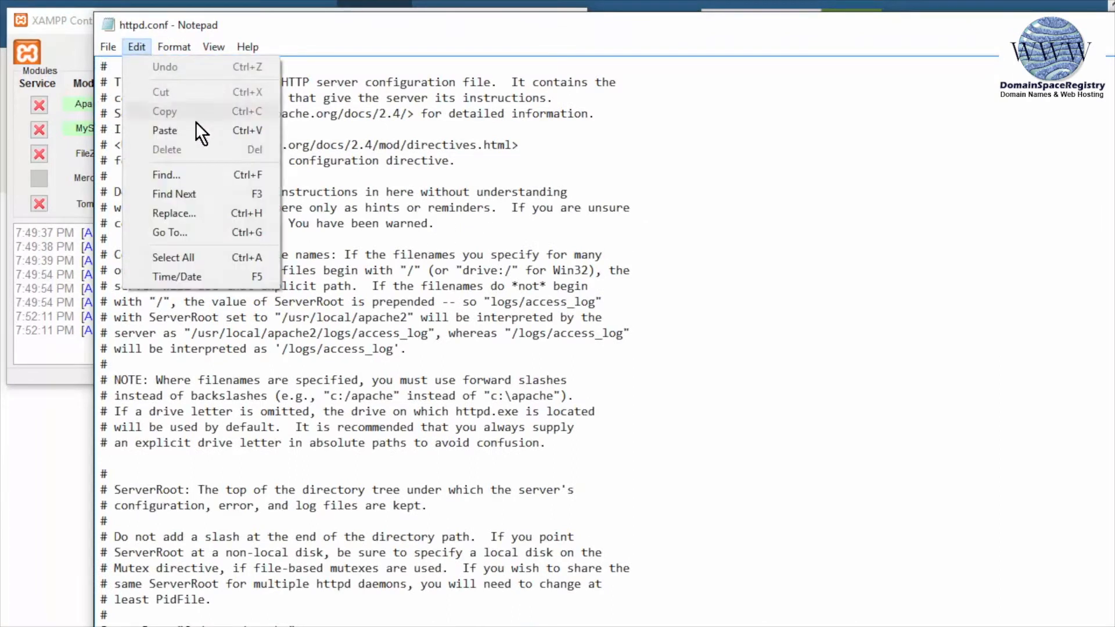
click(200, 174)
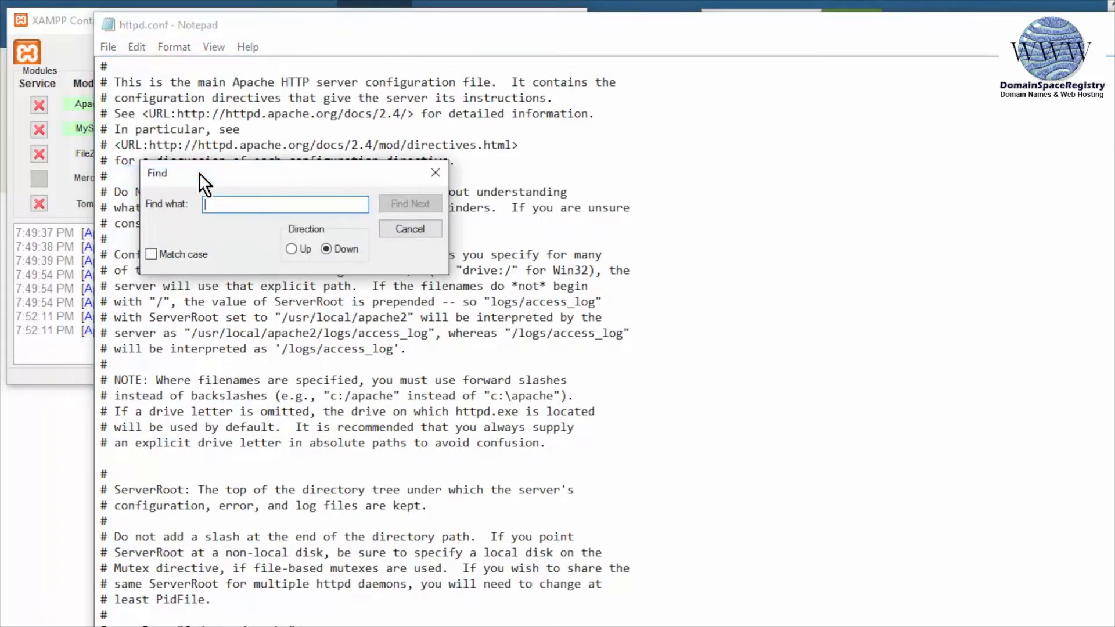
text(80)
key(Return)
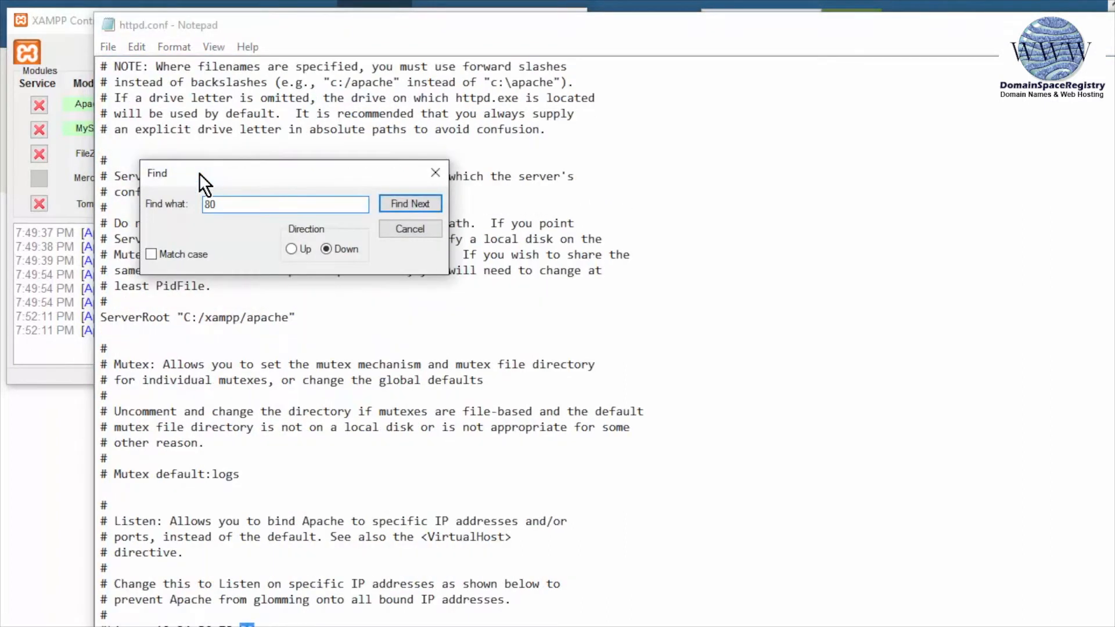
scroll(247, 476, down, 1)
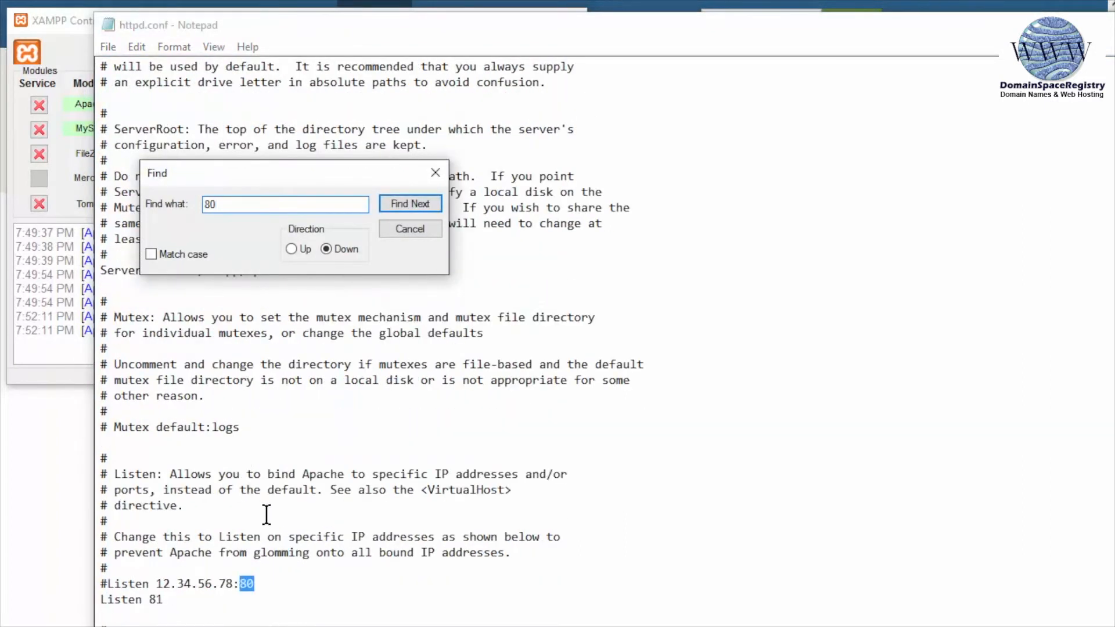
scroll(266, 514, down, 1)
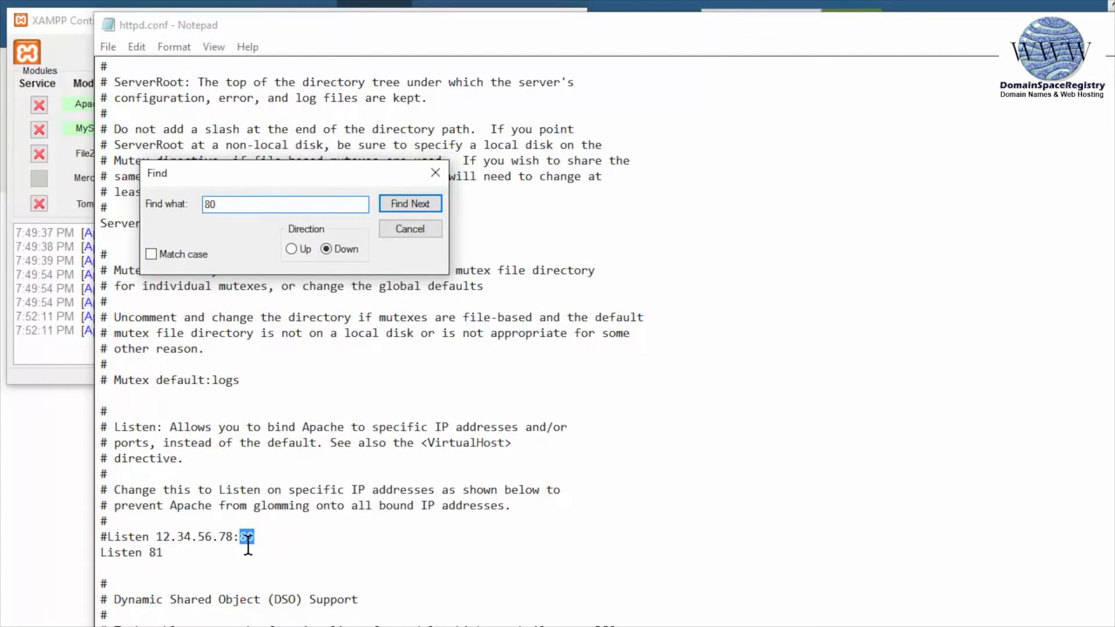
Find the next "80" in httpd.conf and set the ServerName localhost port to 81
click(404, 205)
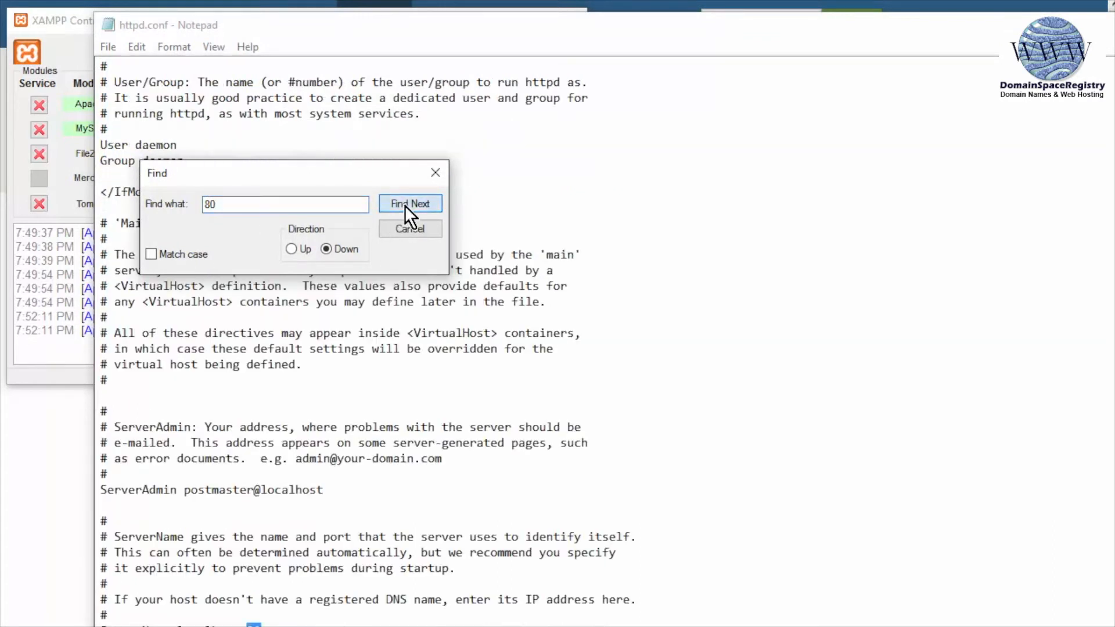
scroll(325, 542, down, 1)
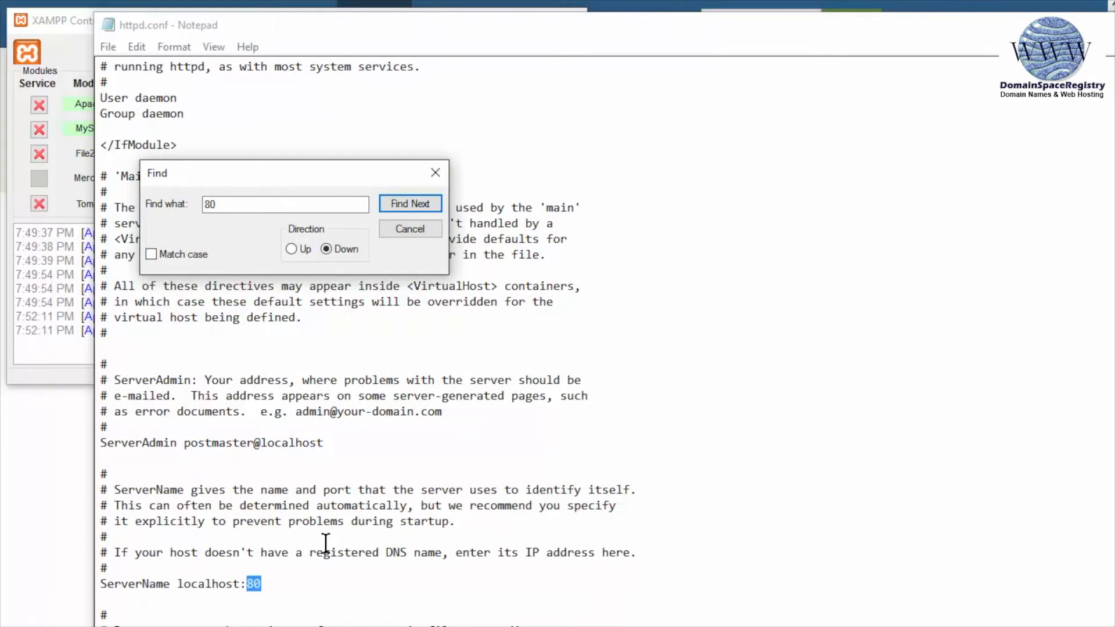
scroll(325, 543, down, 1)
click(349, 537)
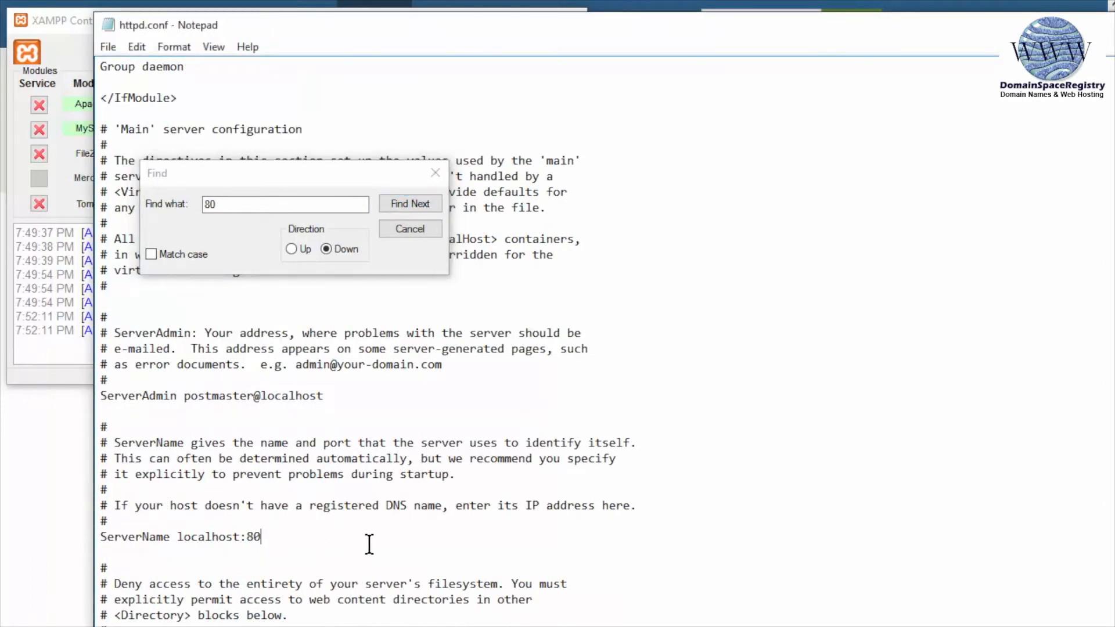
key(BackSpace)
text(1)
Search httpd.conf for any remaining "80", then close the file with its changes saved
click(420, 205)
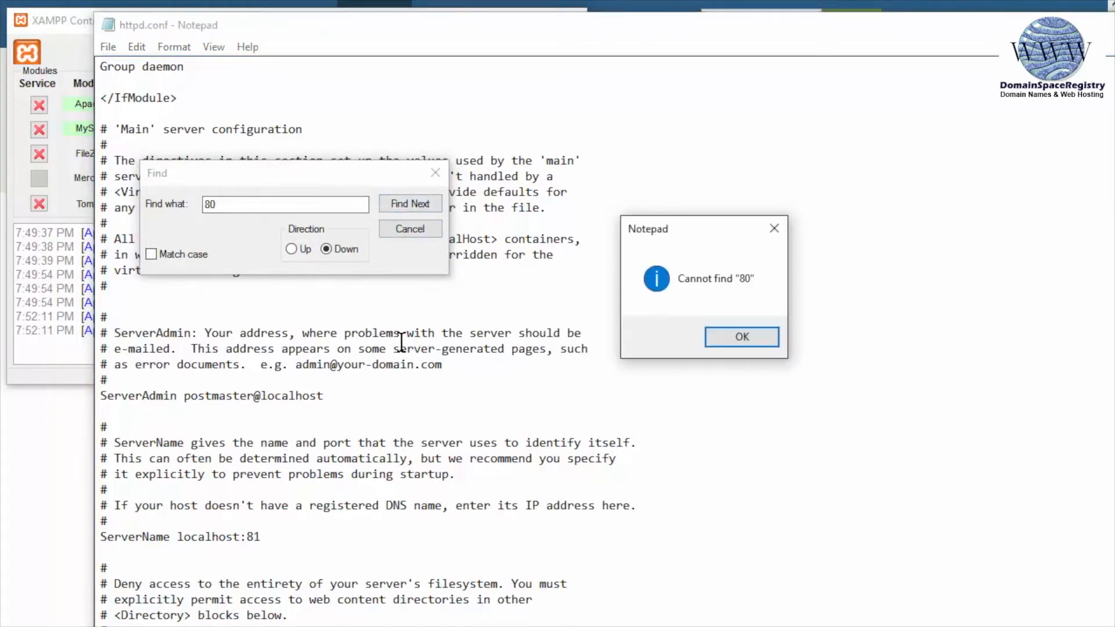
click(729, 341)
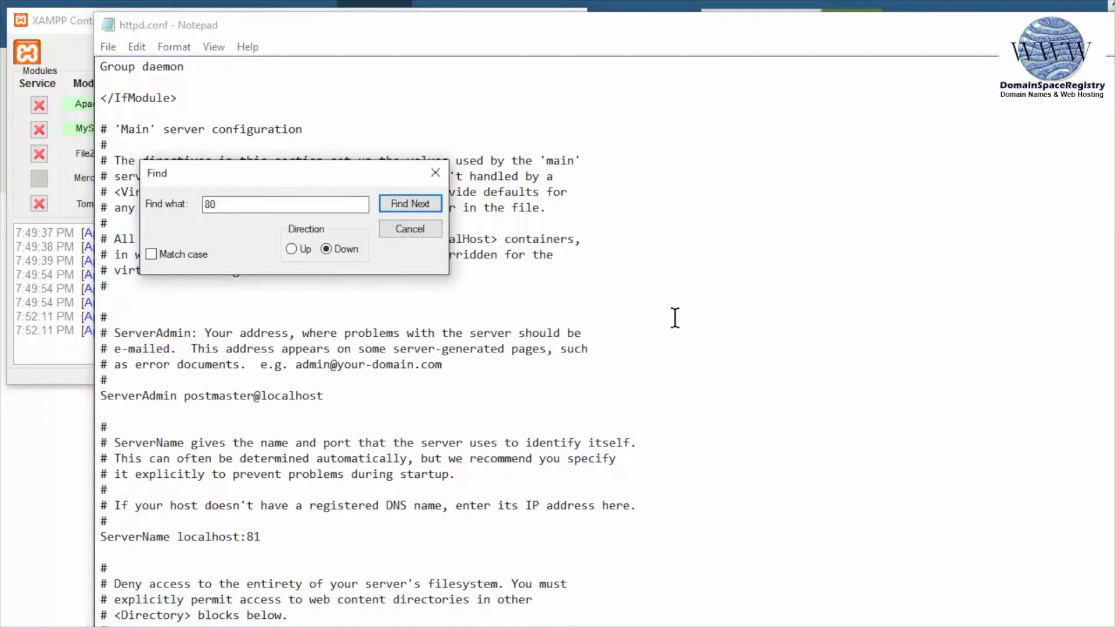
click(433, 172)
key(alt+F4)
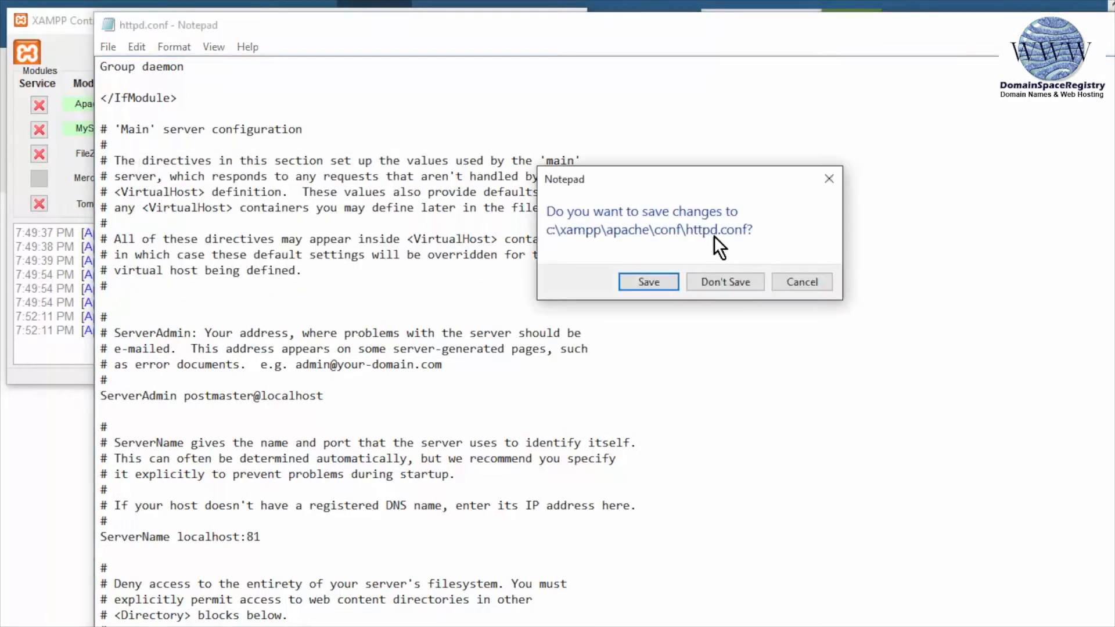
click(650, 275)
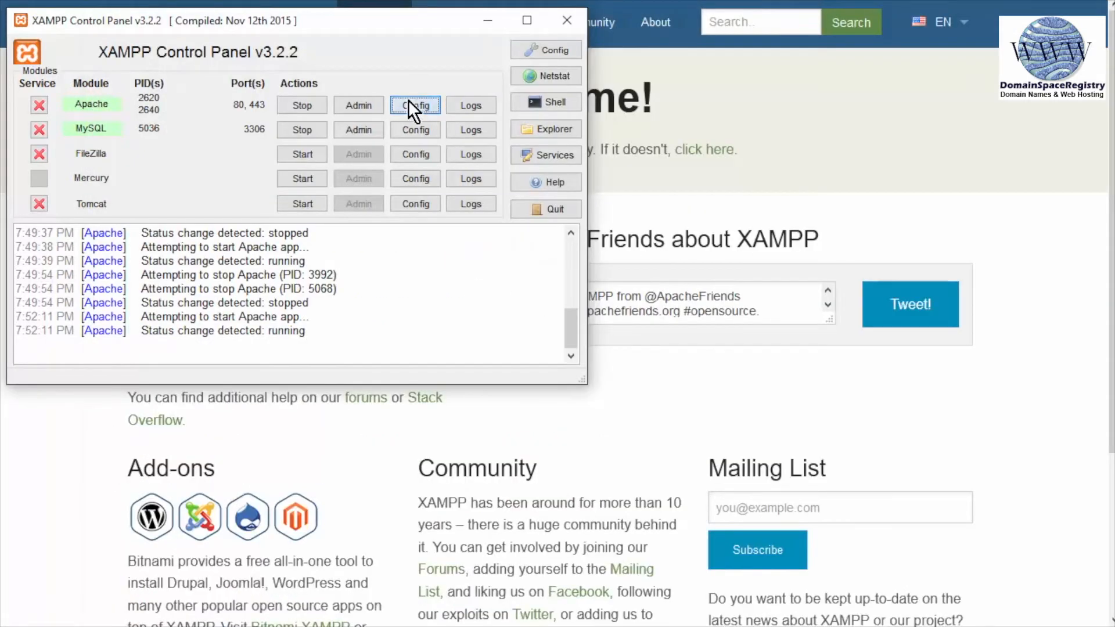
Open Apache's httpd-ssl.conf configuration file and search it for "443"
click(411, 104)
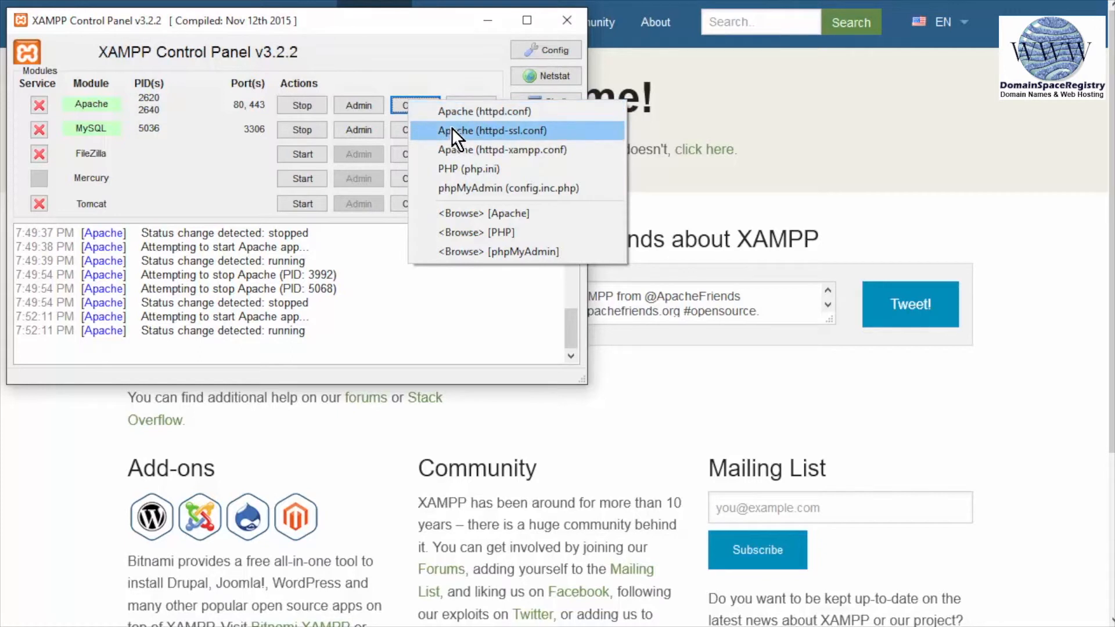
click(563, 131)
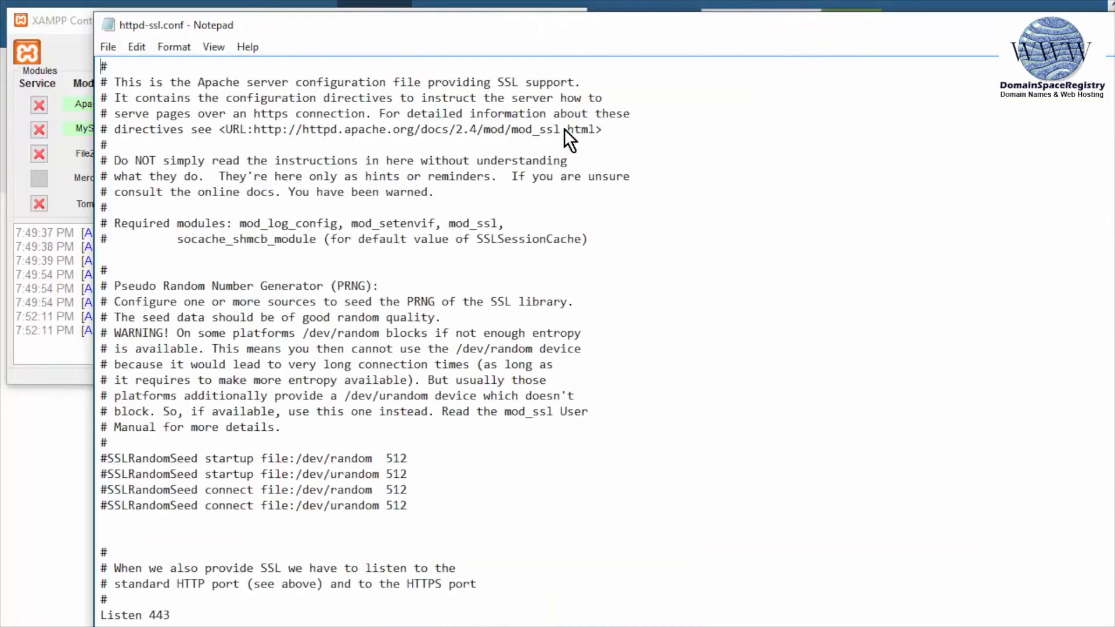
click(137, 47)
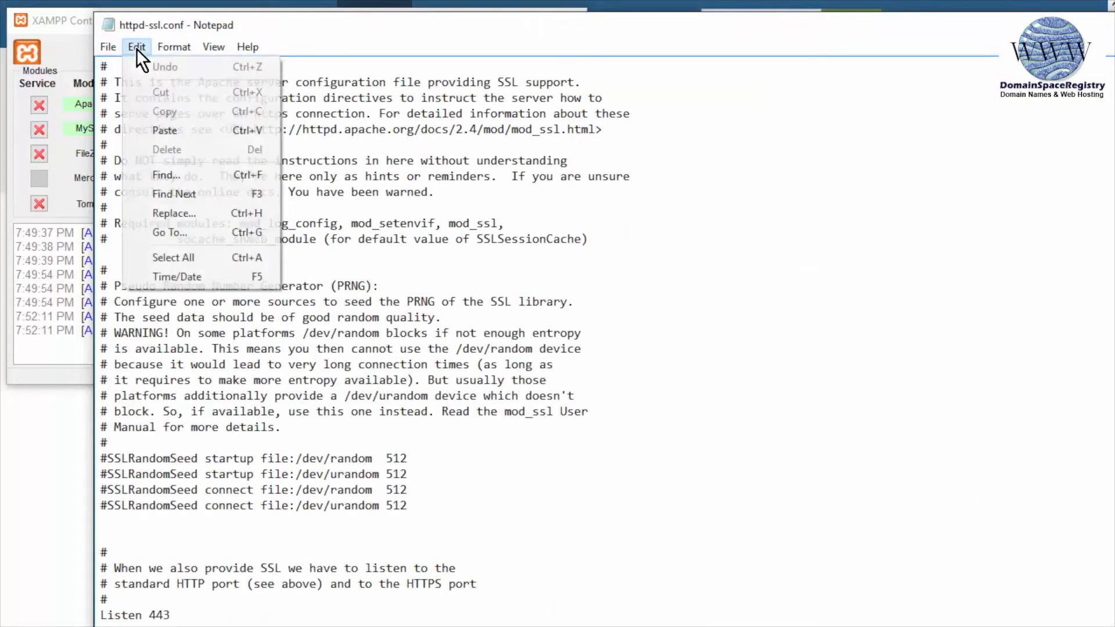
click(198, 175)
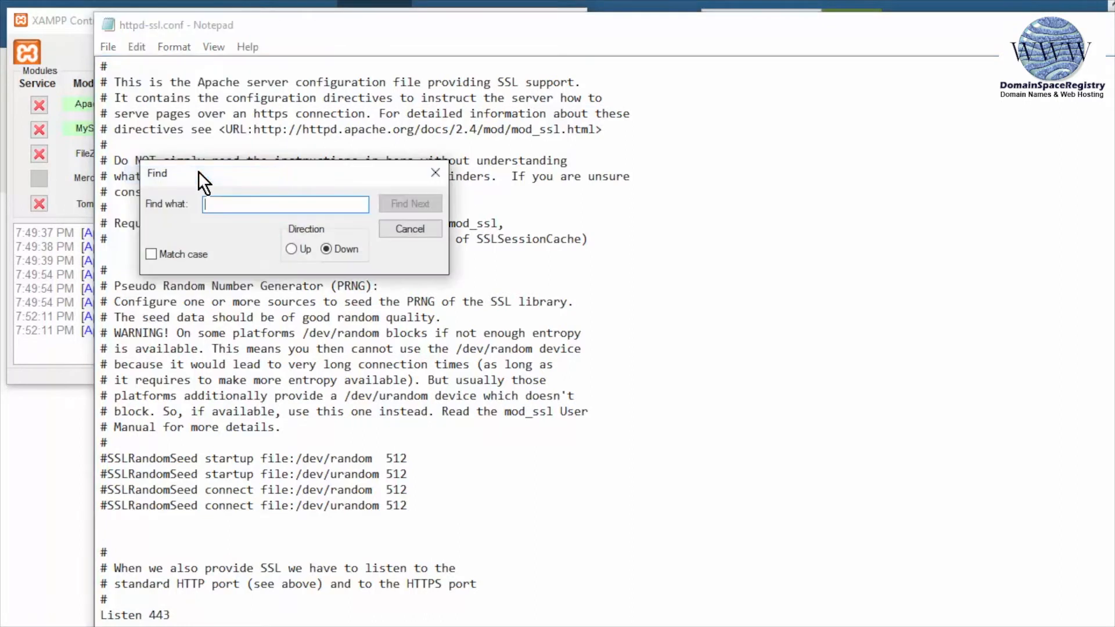
text(443)
key(Return)
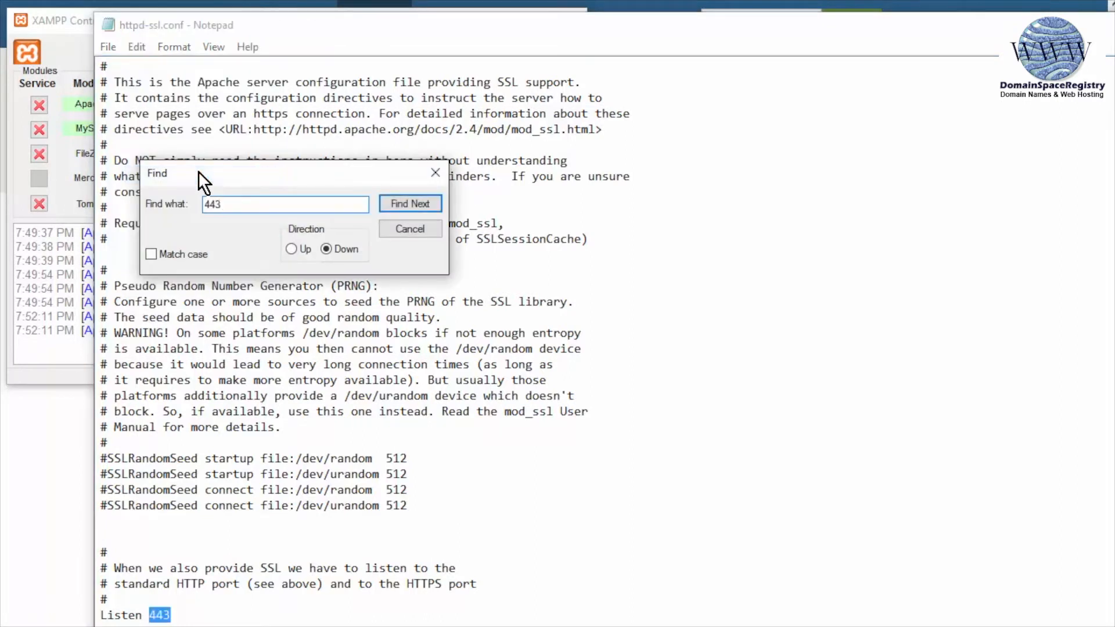
Set the Listen port in httpd-ssl.conf to 444
scroll(157, 506, down, 1)
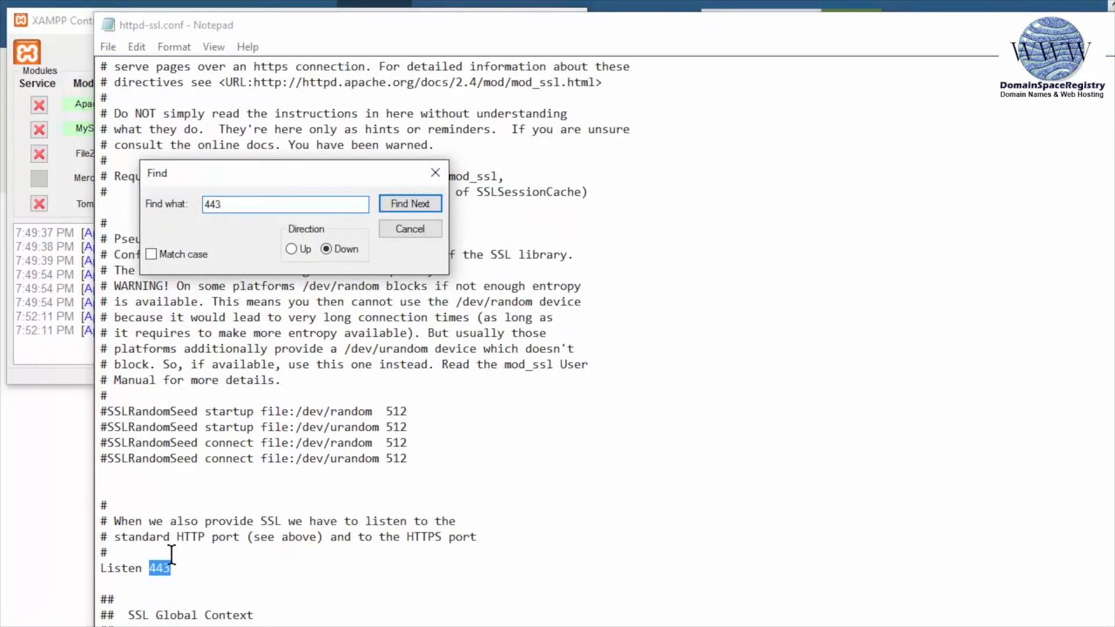
click(195, 567)
key(BackSpace)
text(4)
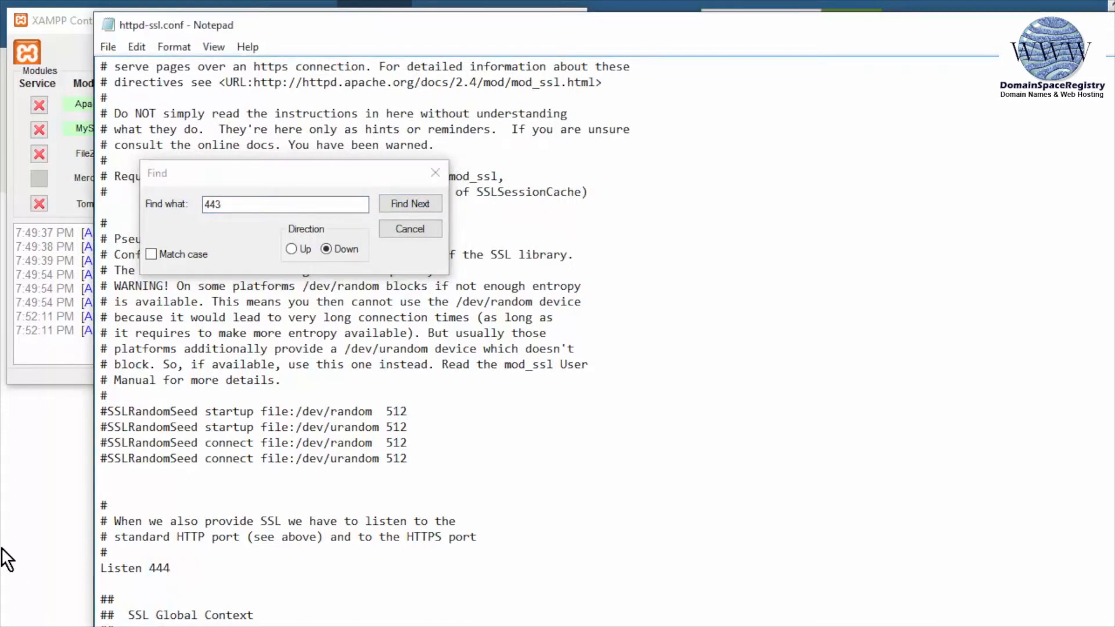
Find the next "443" in httpd-ssl.conf and set the VirtualHost _default_ port to 444
click(406, 201)
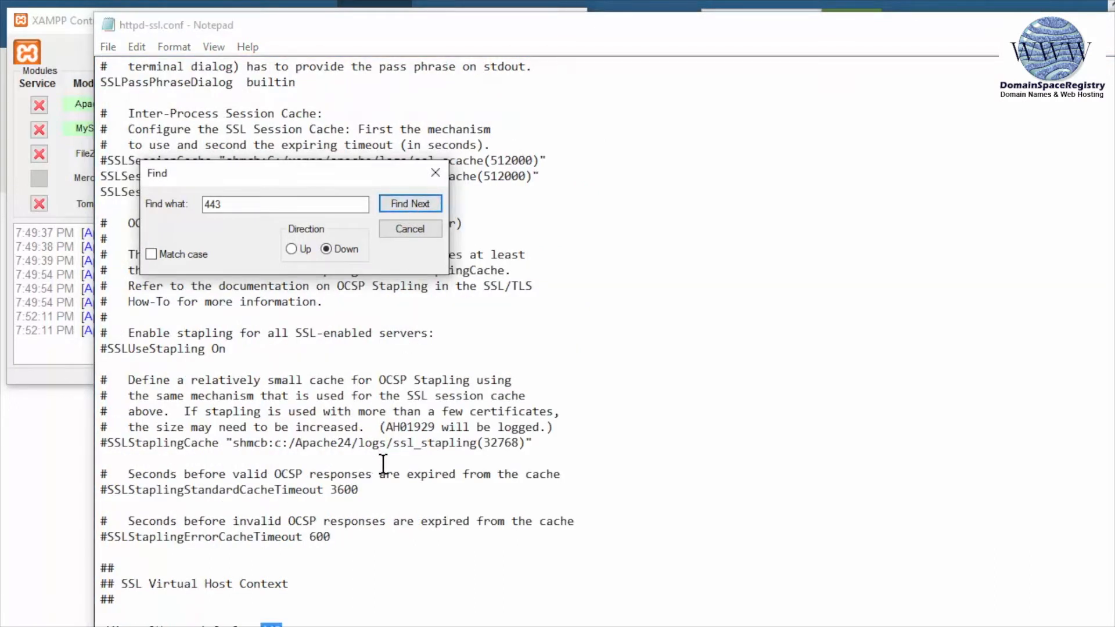
scroll(382, 464, down, 2)
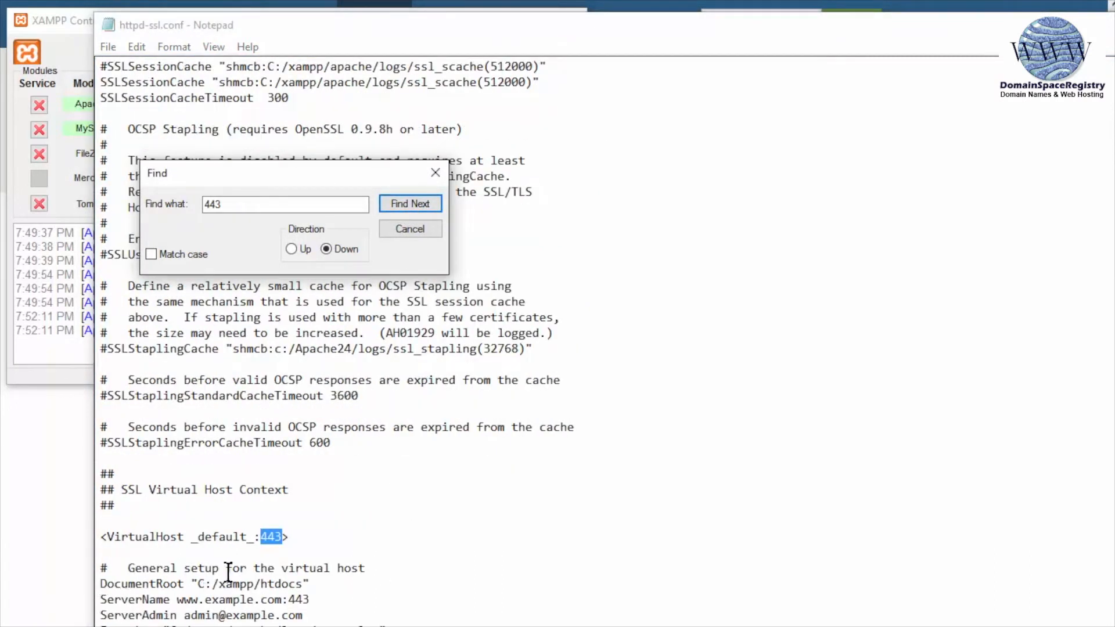
click(279, 536)
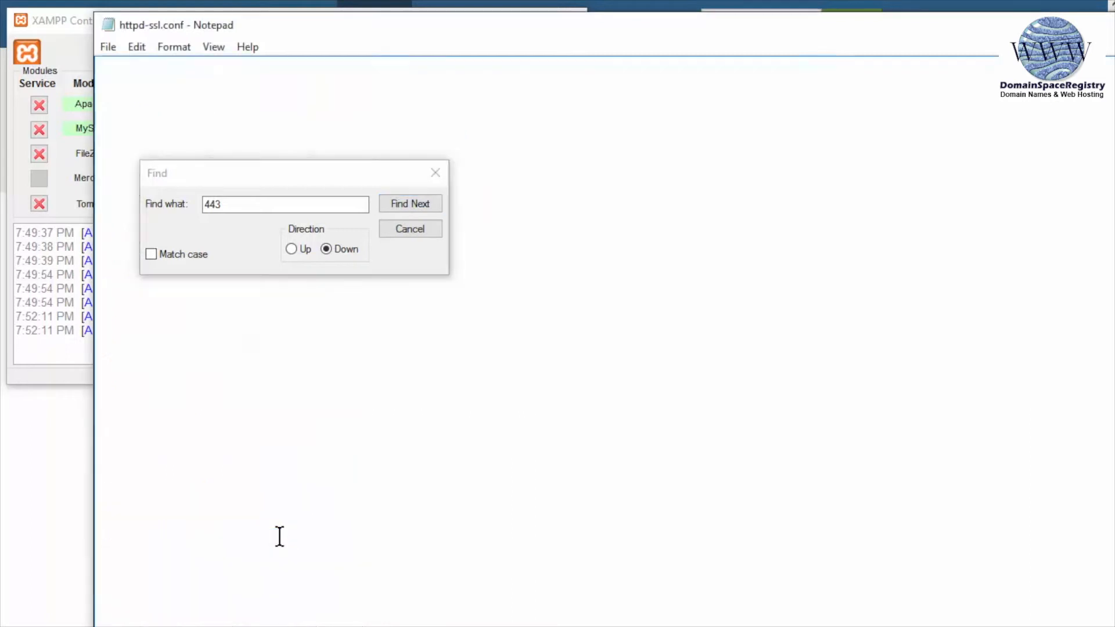
key(BackSpace)
text(444>)
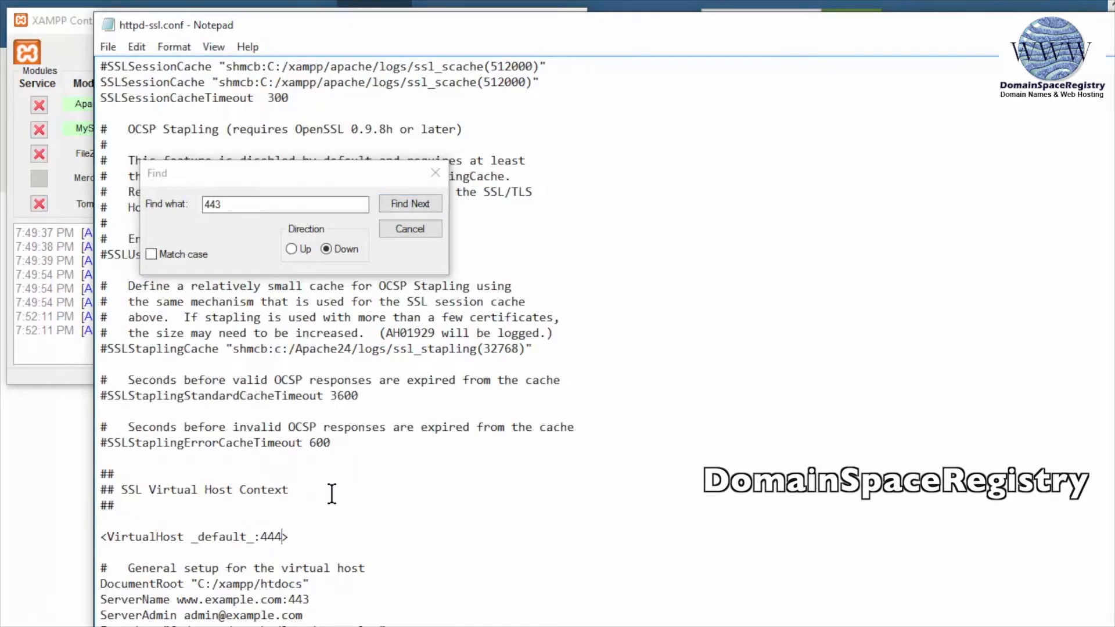
click(410, 201)
scroll(371, 452, down, 1)
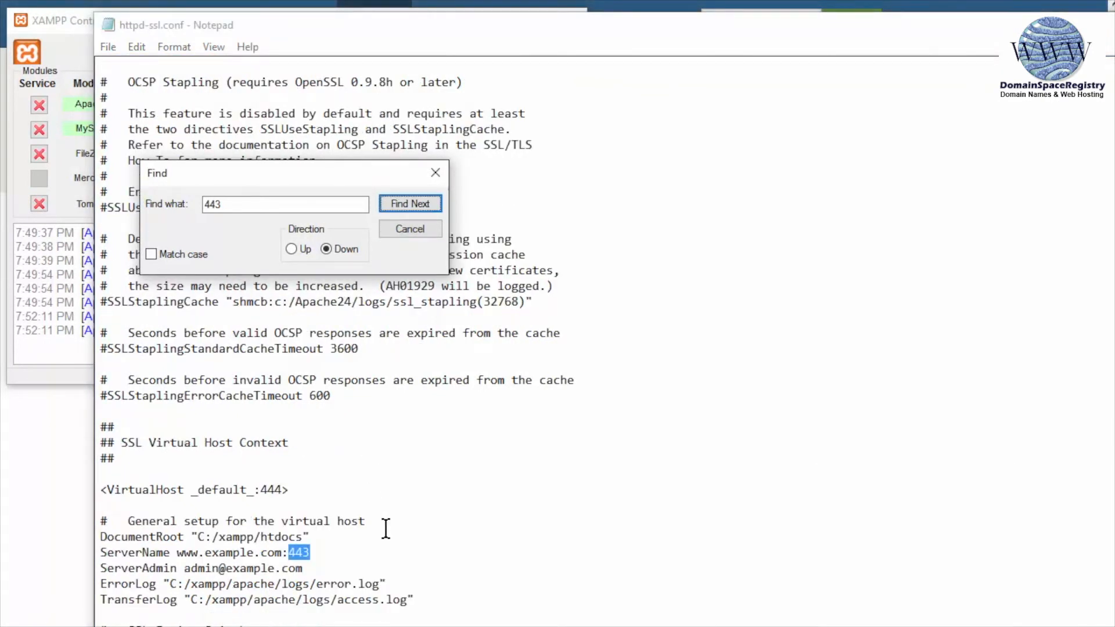
click(310, 549)
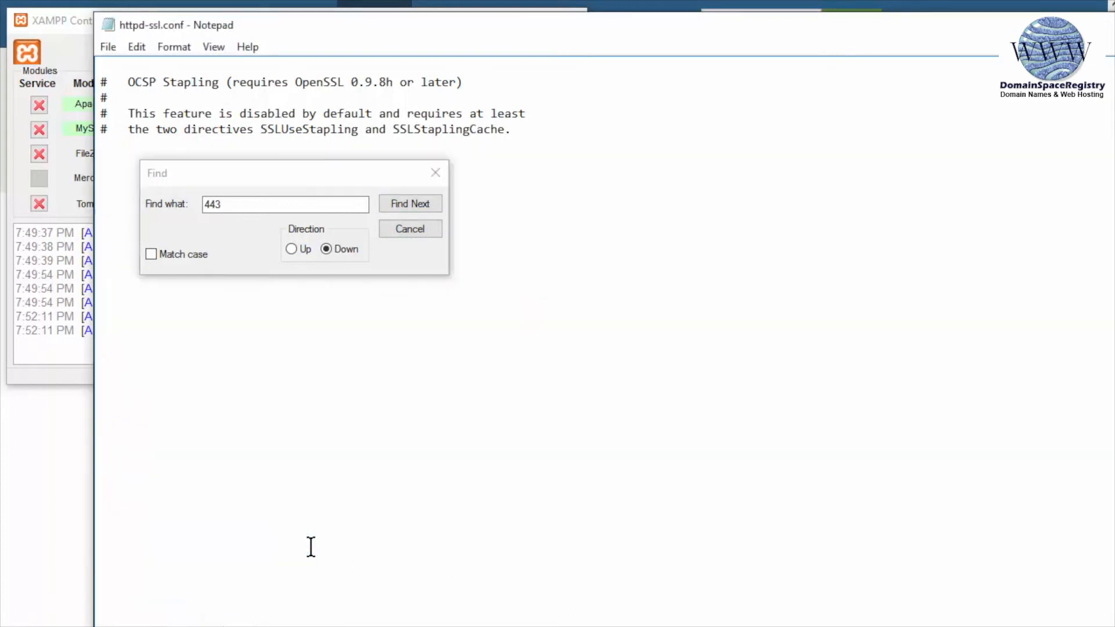
key(BackSpace)
text(4)
scroll(347, 355, down, 1)
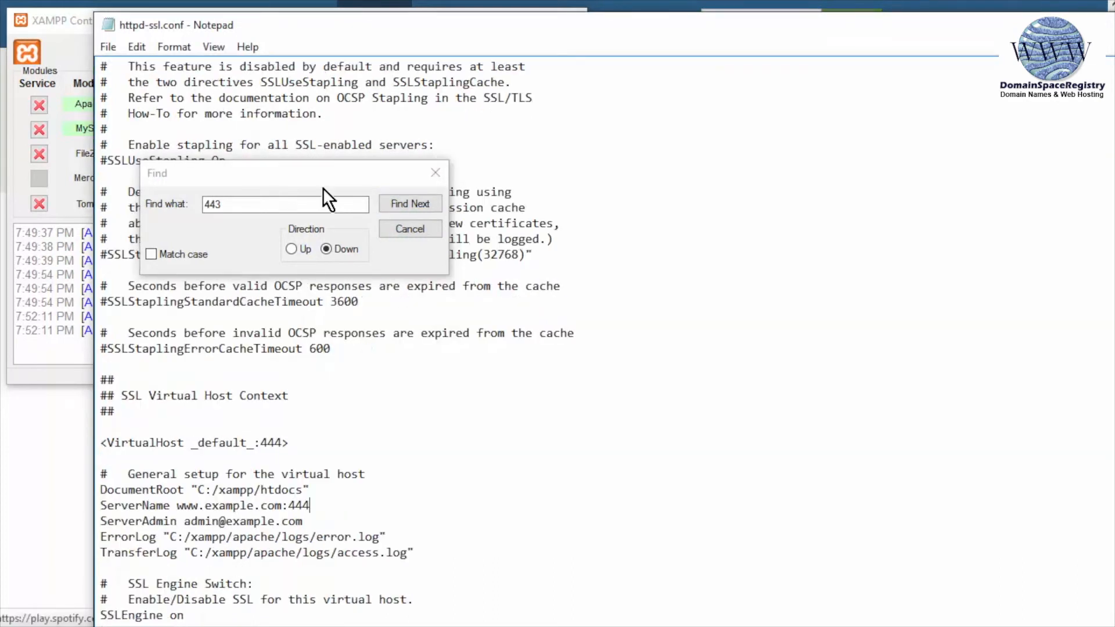
click(414, 197)
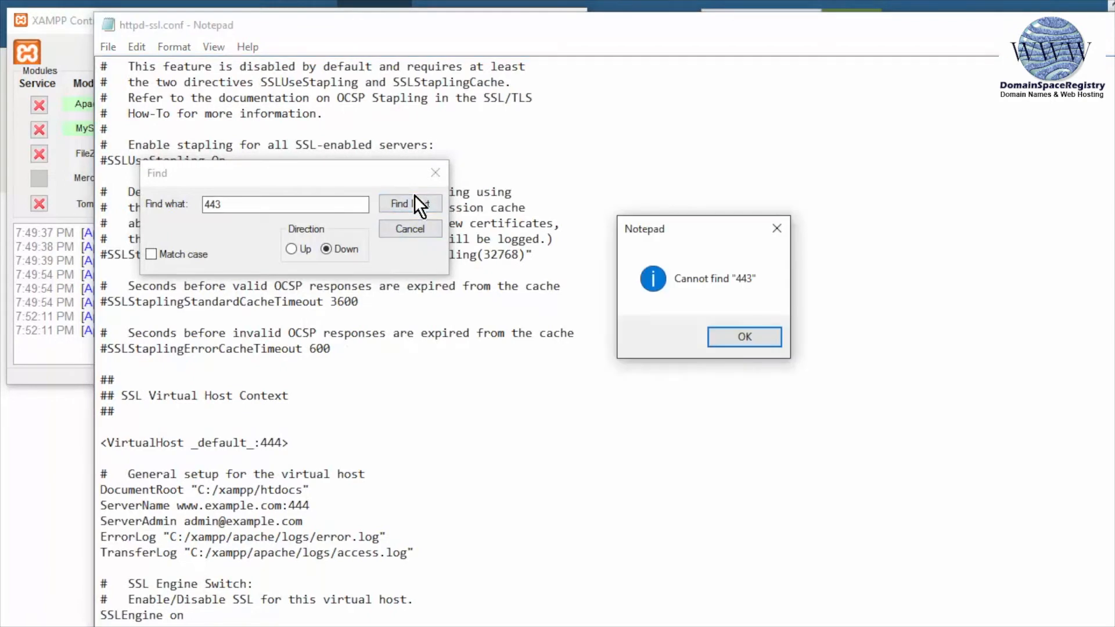
click(755, 335)
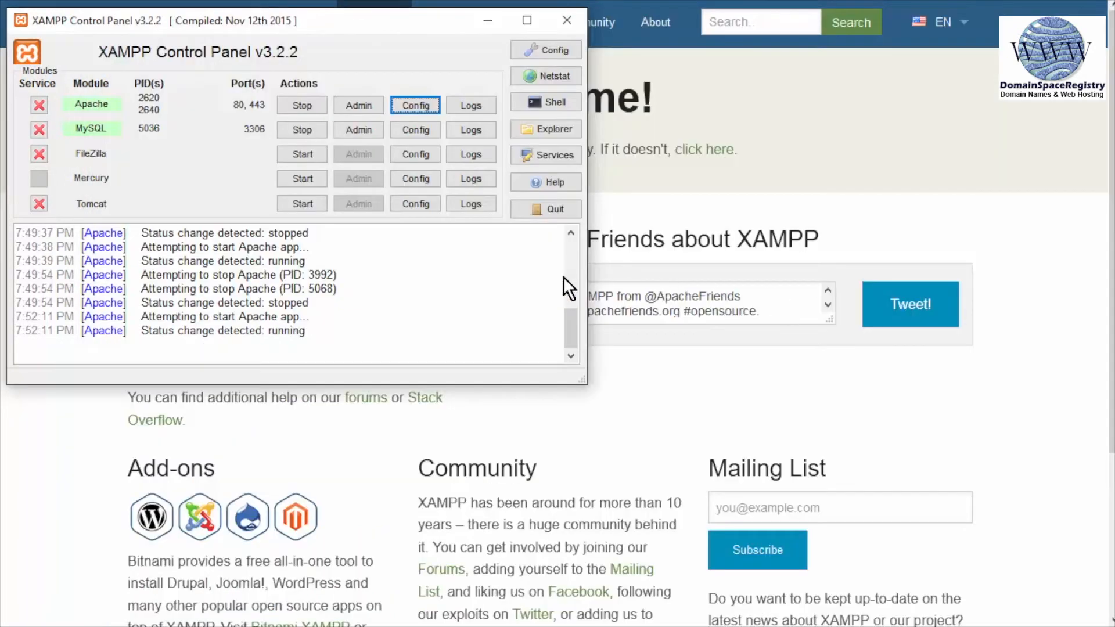
Set Apache's main port to 81 and SSL port to 444 in the Control Panel's service and port settings, and save the configuration
click(545, 47)
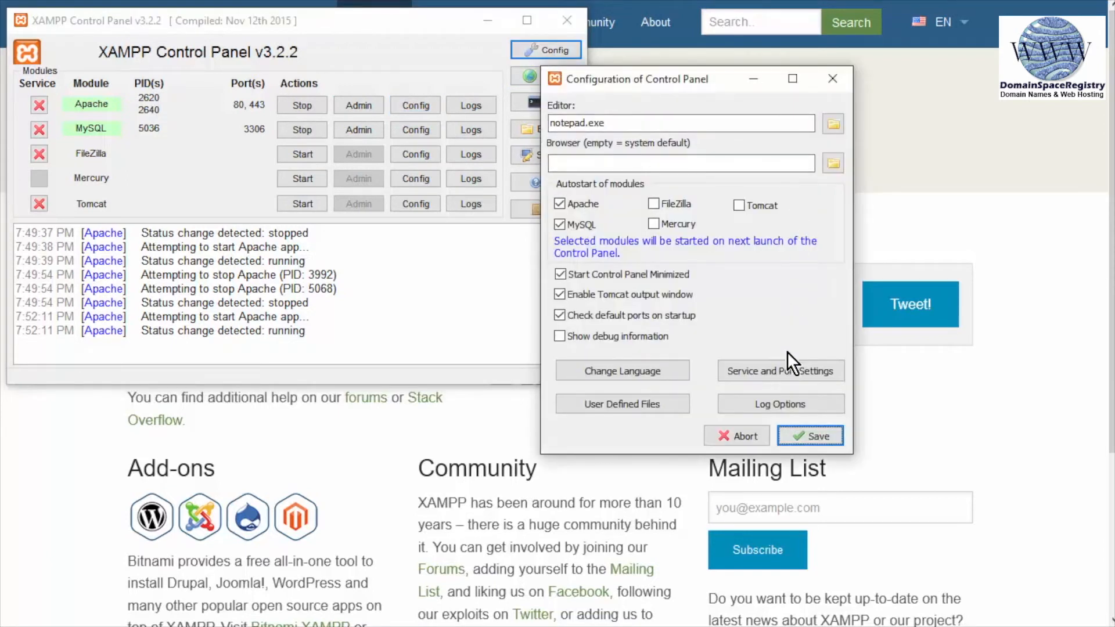
click(771, 371)
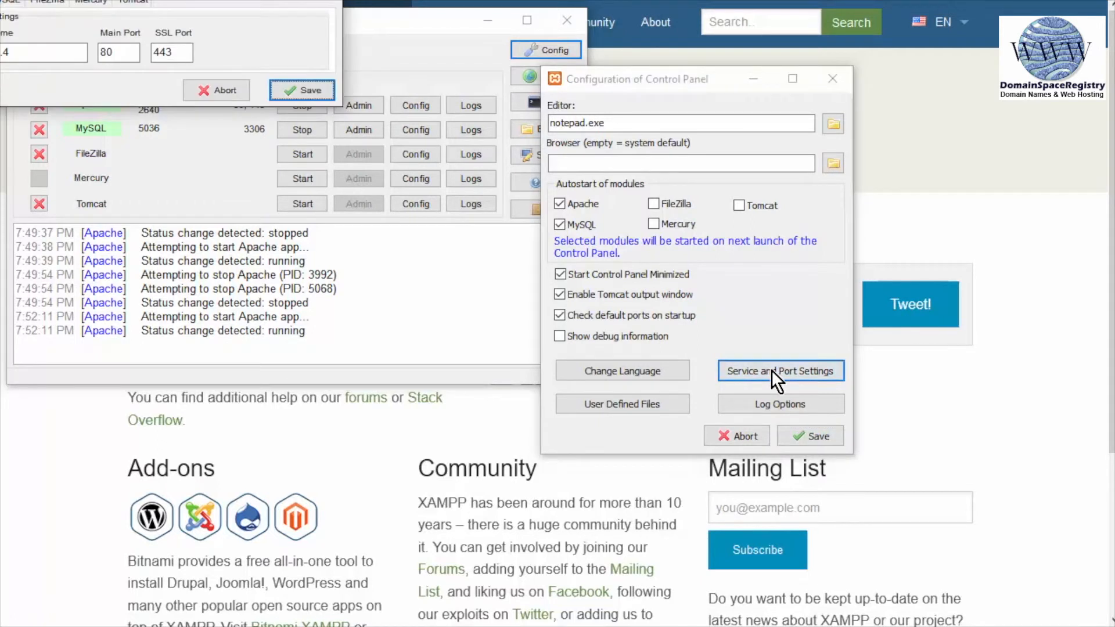
drag(135, 0, 262, 62)
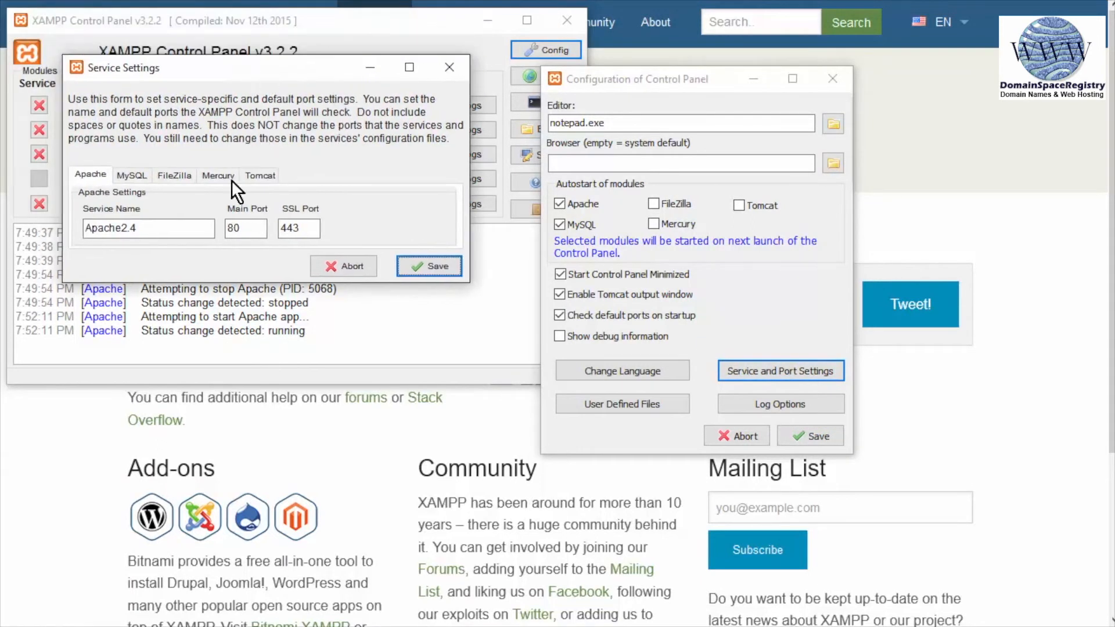
click(247, 224)
key(BackSpace)
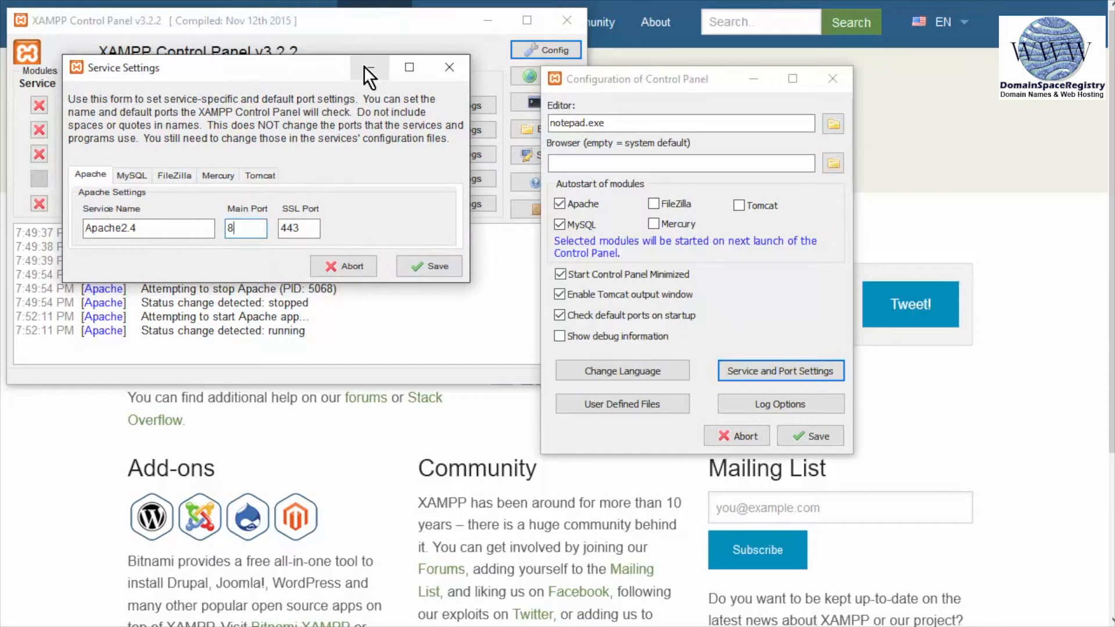
text(1)
key(Tab)
key(Right)
key(BackSpace)
text(4)
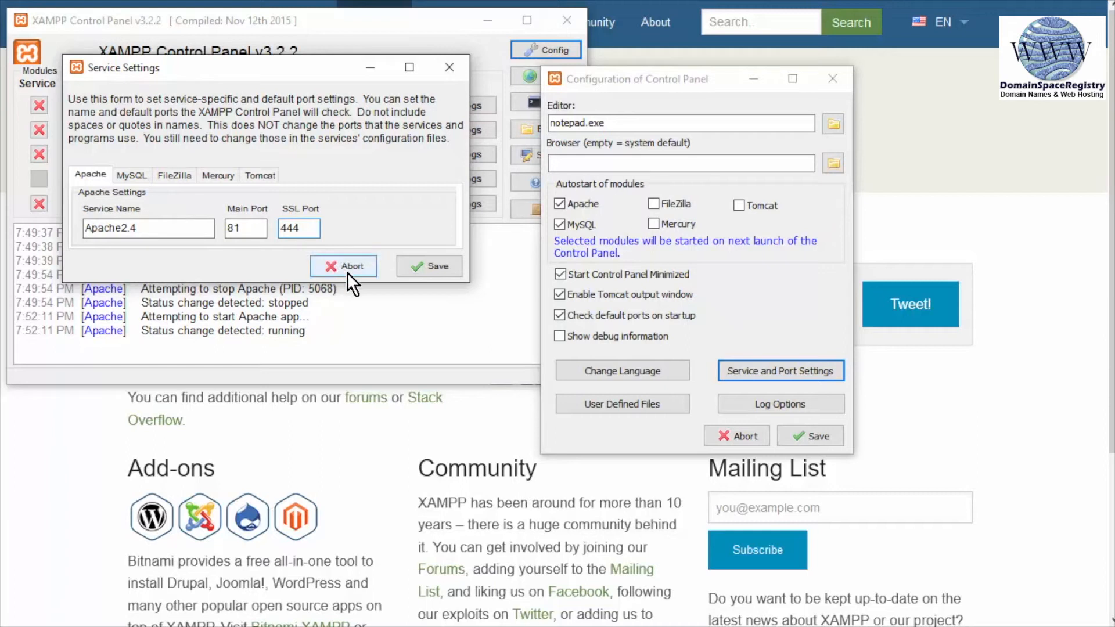
click(419, 262)
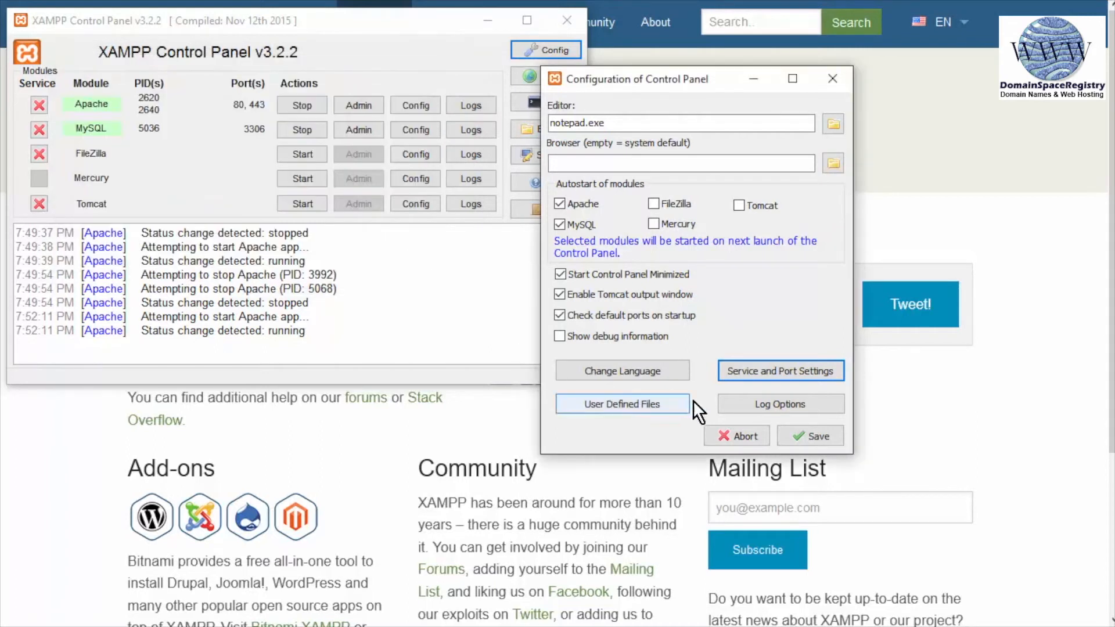
click(784, 429)
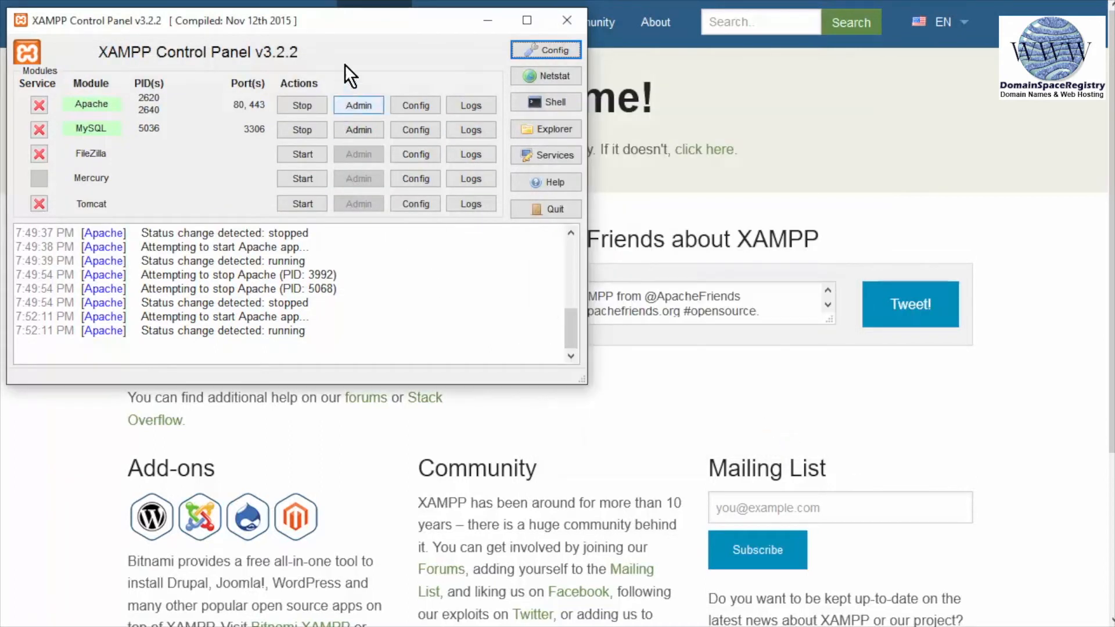
Restart the Apache module by stopping it and starting it again
click(305, 106)
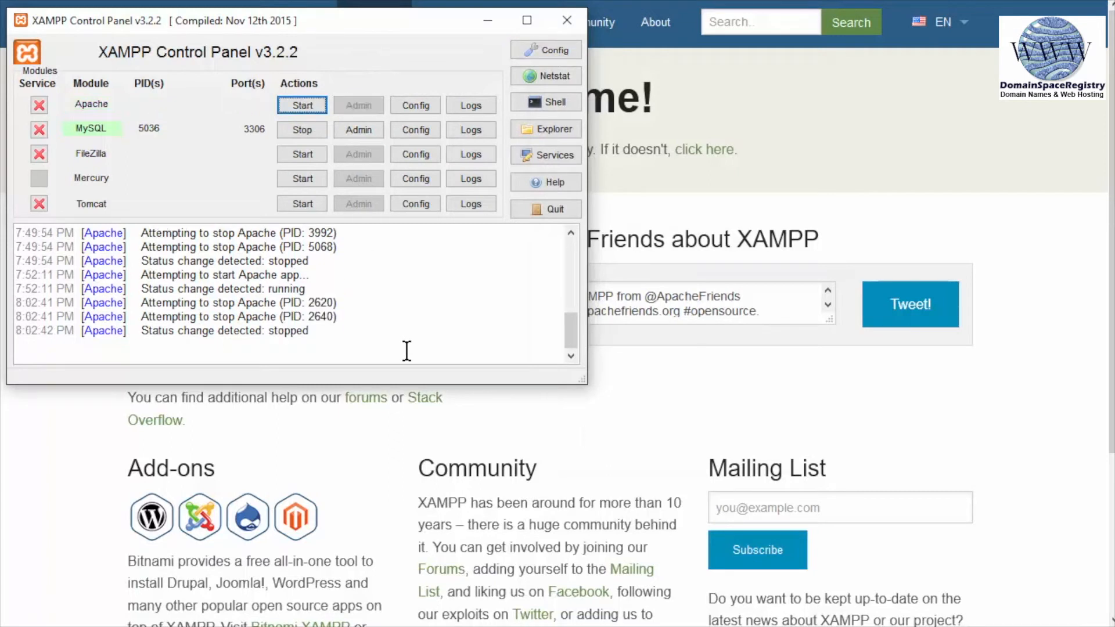
click(292, 104)
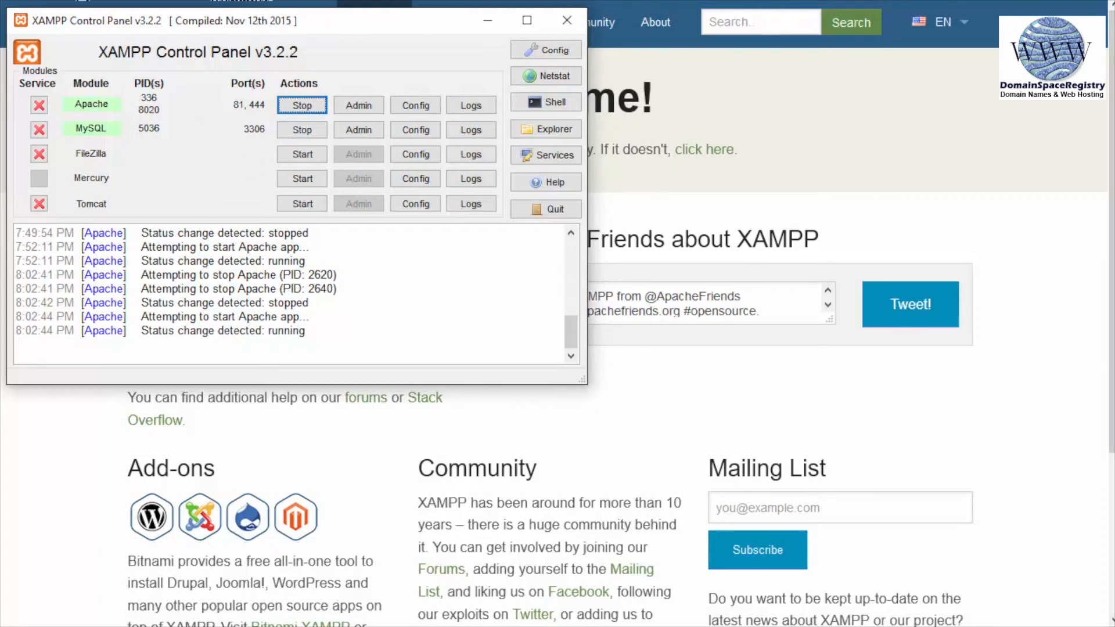
Switch to Firefox and try to load localhost without a port number
click(251, 1)
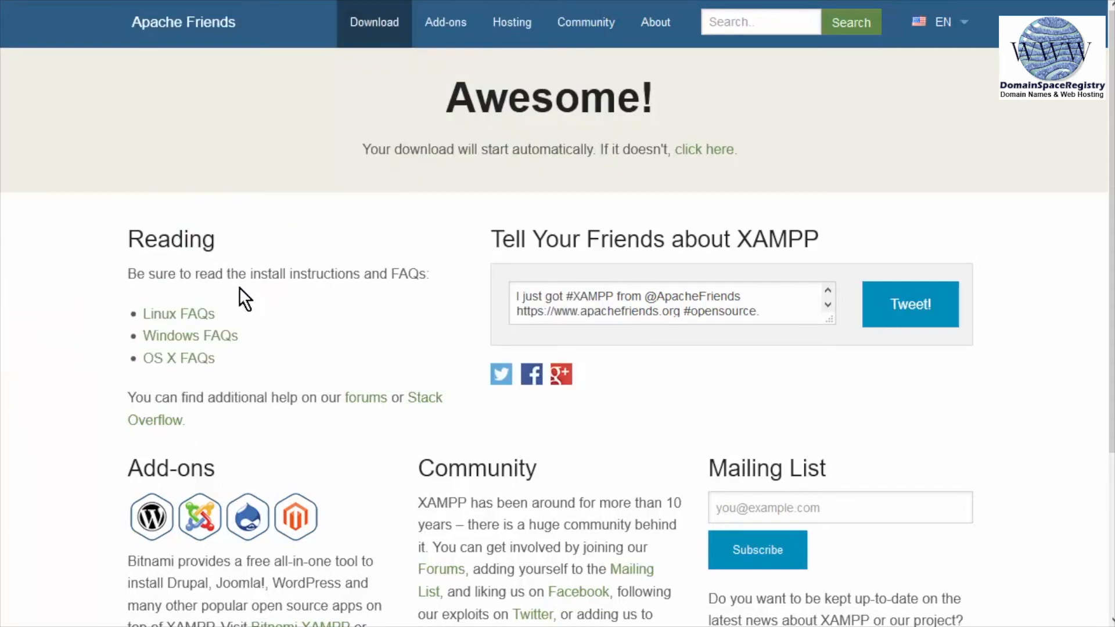
text(localkos)
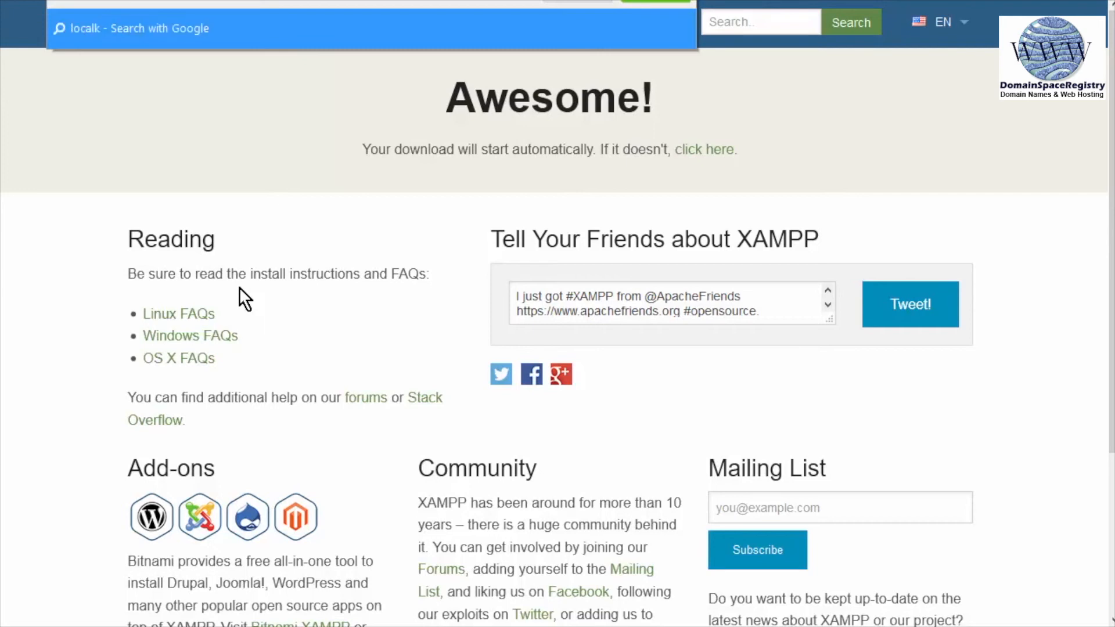
key(BackSpace)
key(BackSpace)
key(BackSpace)
text(host)
key(Return)
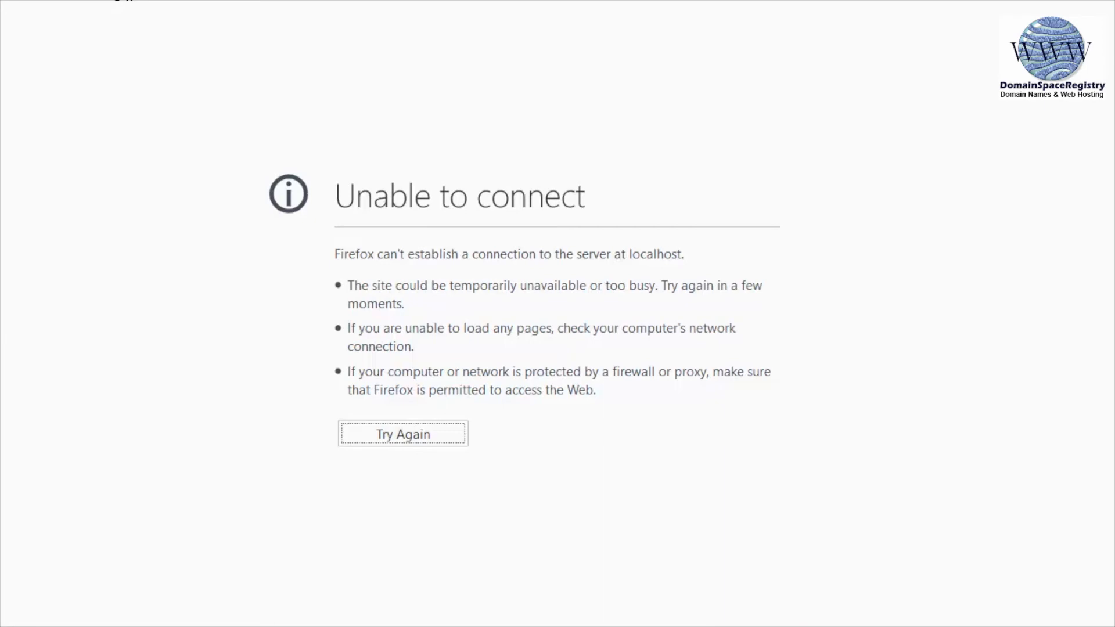
Load the XAMPP welcome page from localhost using Apache's new port in the address, and look through the page
text(:)
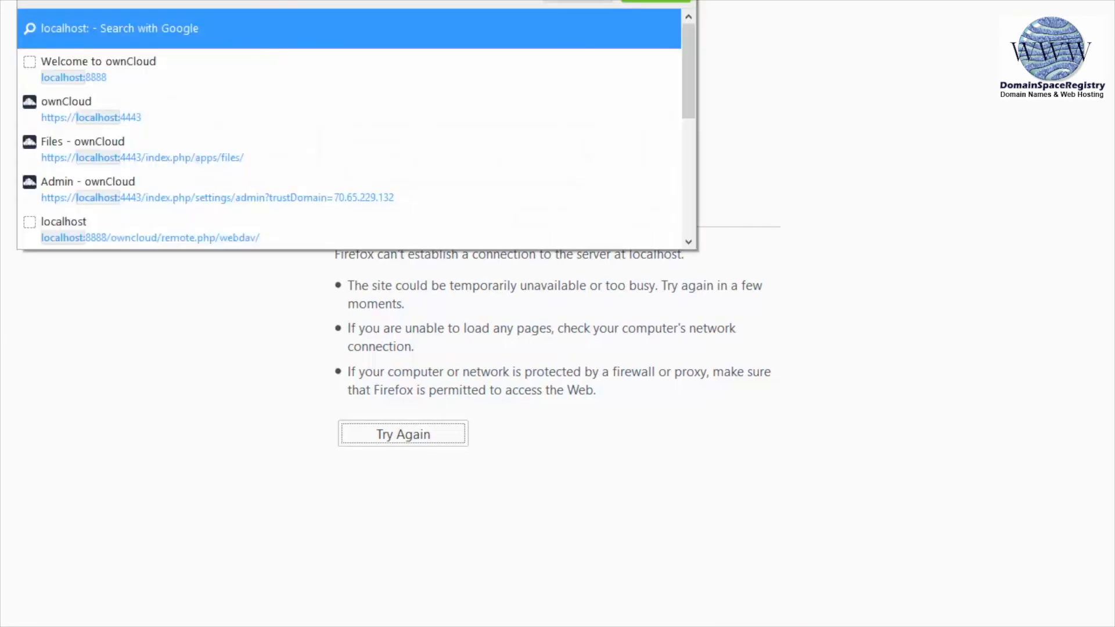
key(BackSpace)
text(/)
key(Return)
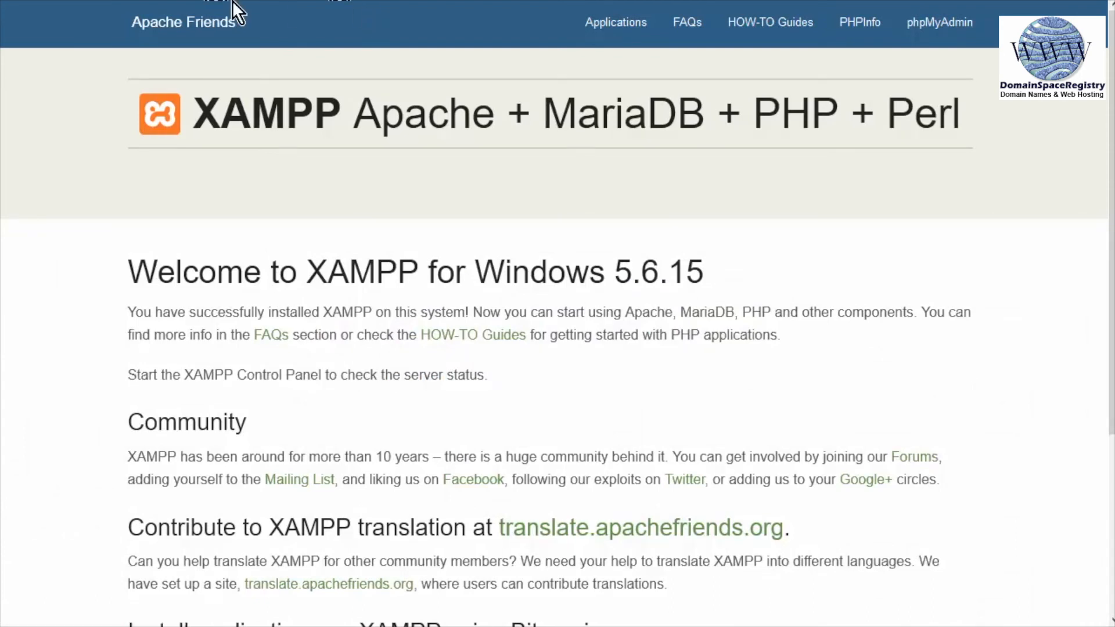
scroll(68, 106, down, 4)
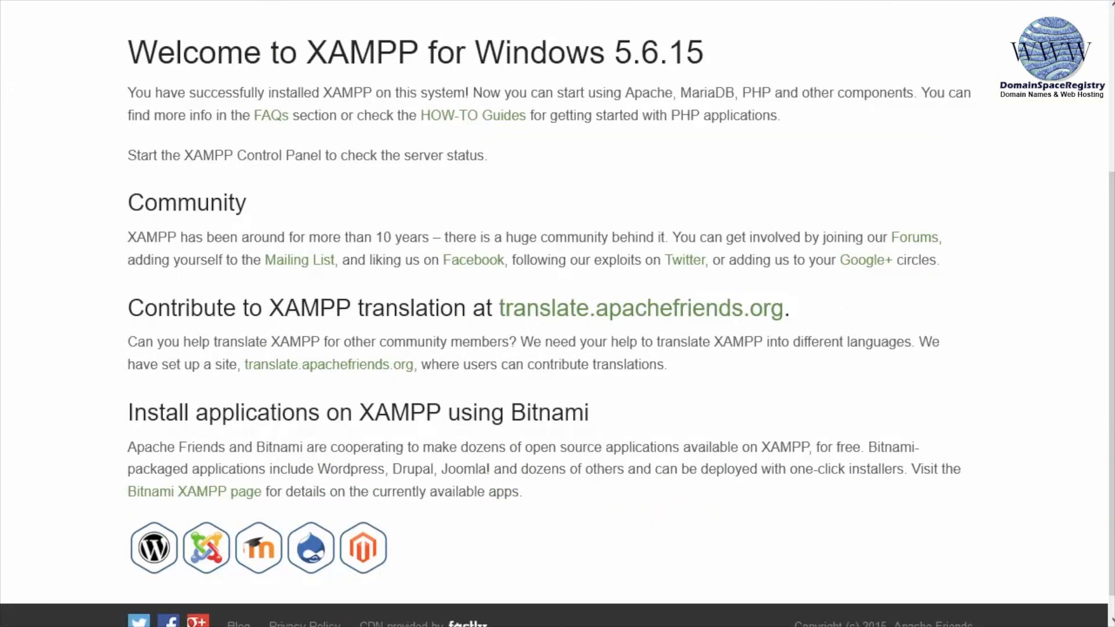
scroll(67, 106, up, 4)
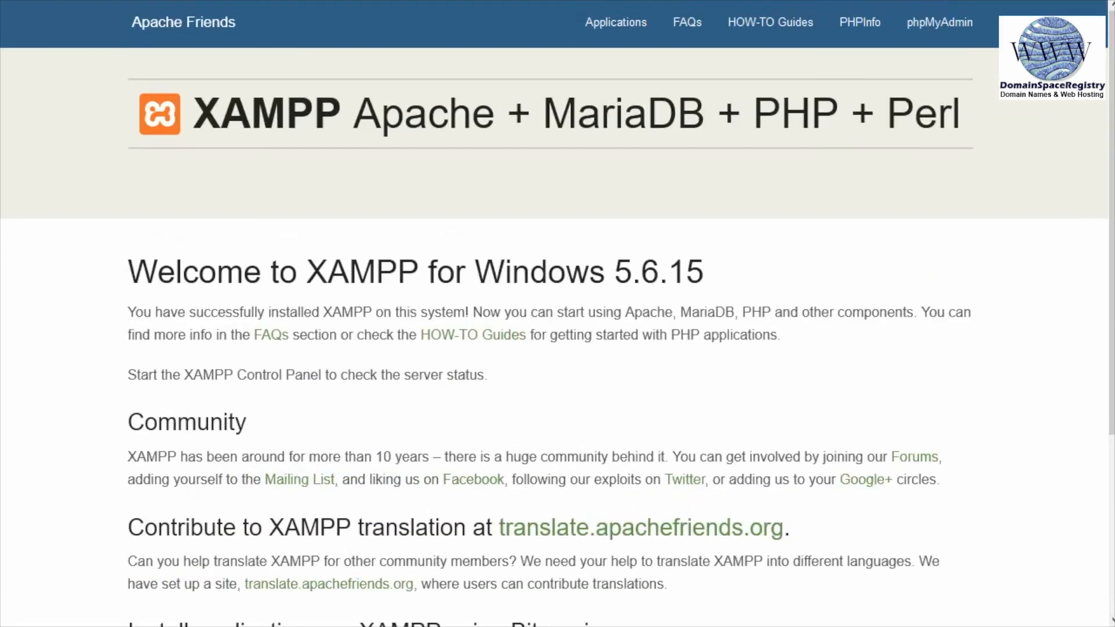